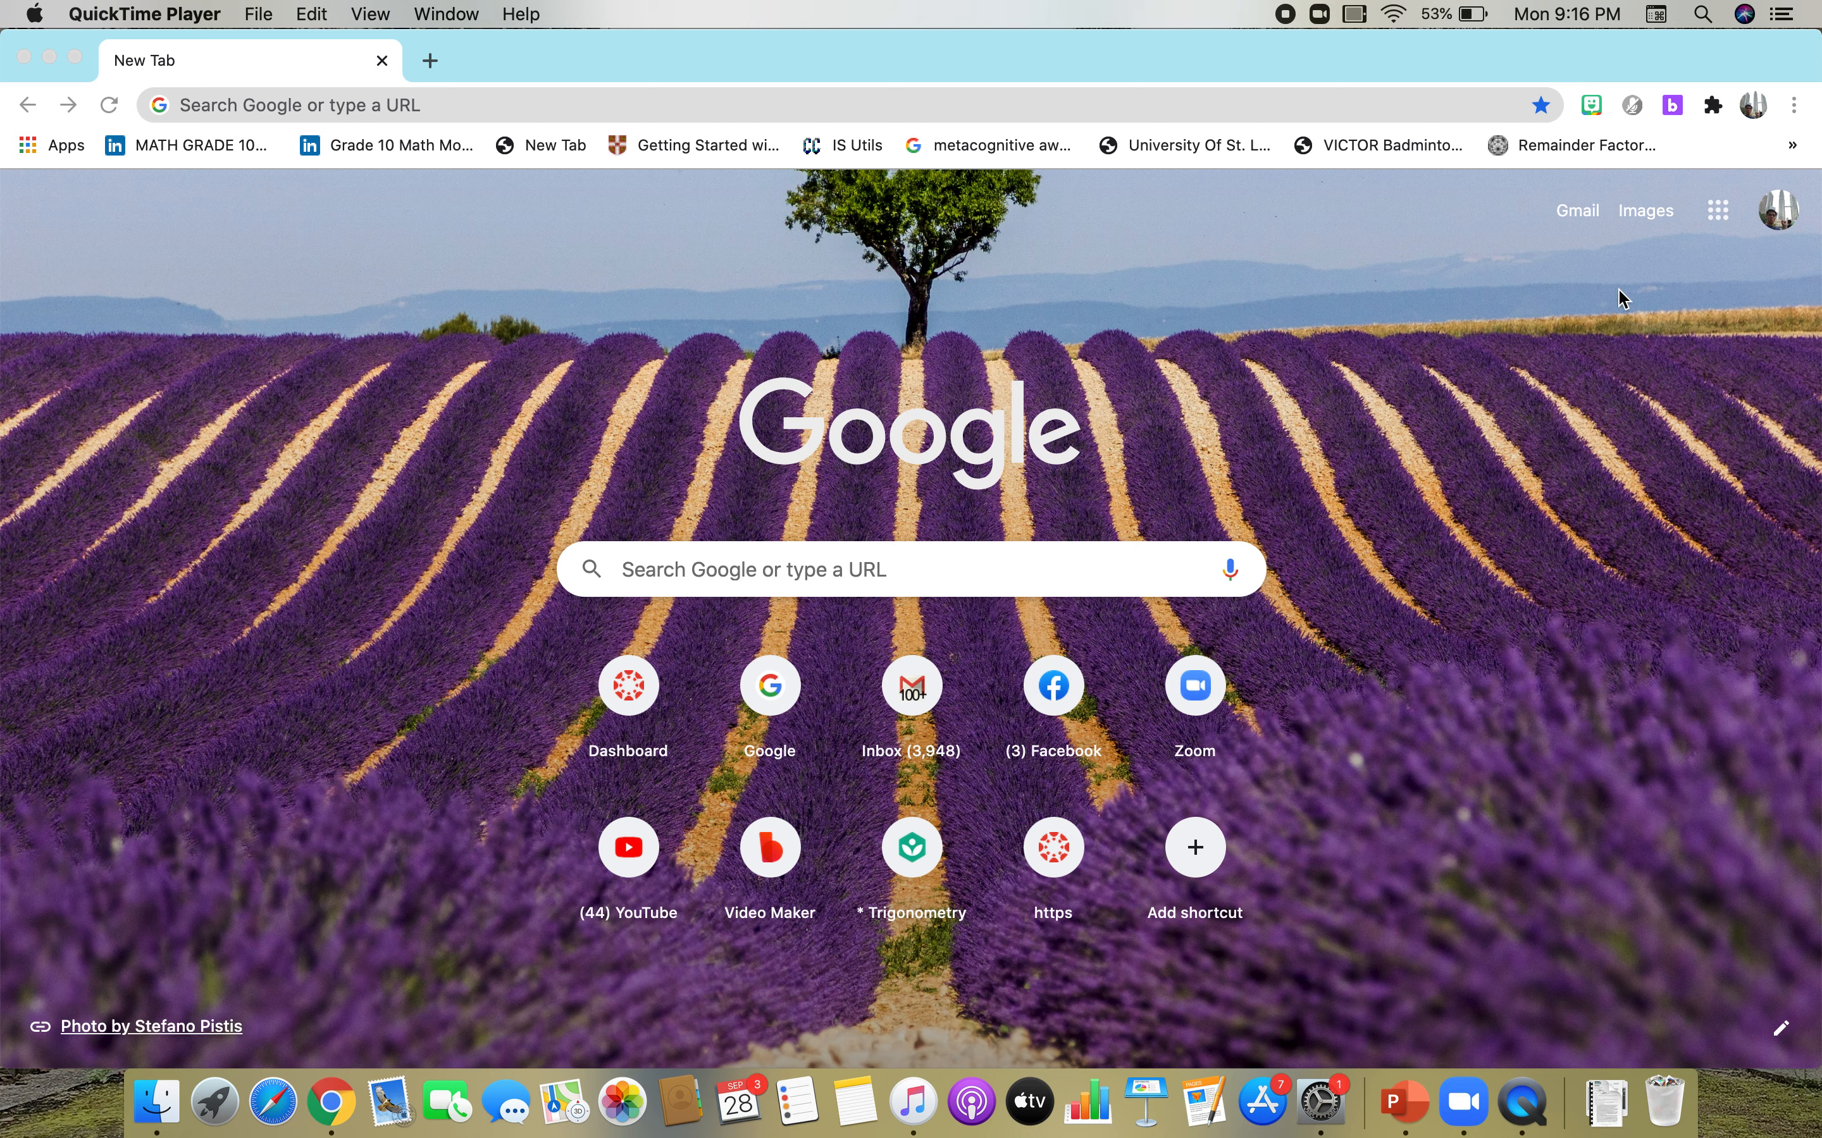
Step: Open Google Calendar and create a new event titled "1st Qtr. Exam" on Monday, September 28
click(1727, 226)
click(1719, 214)
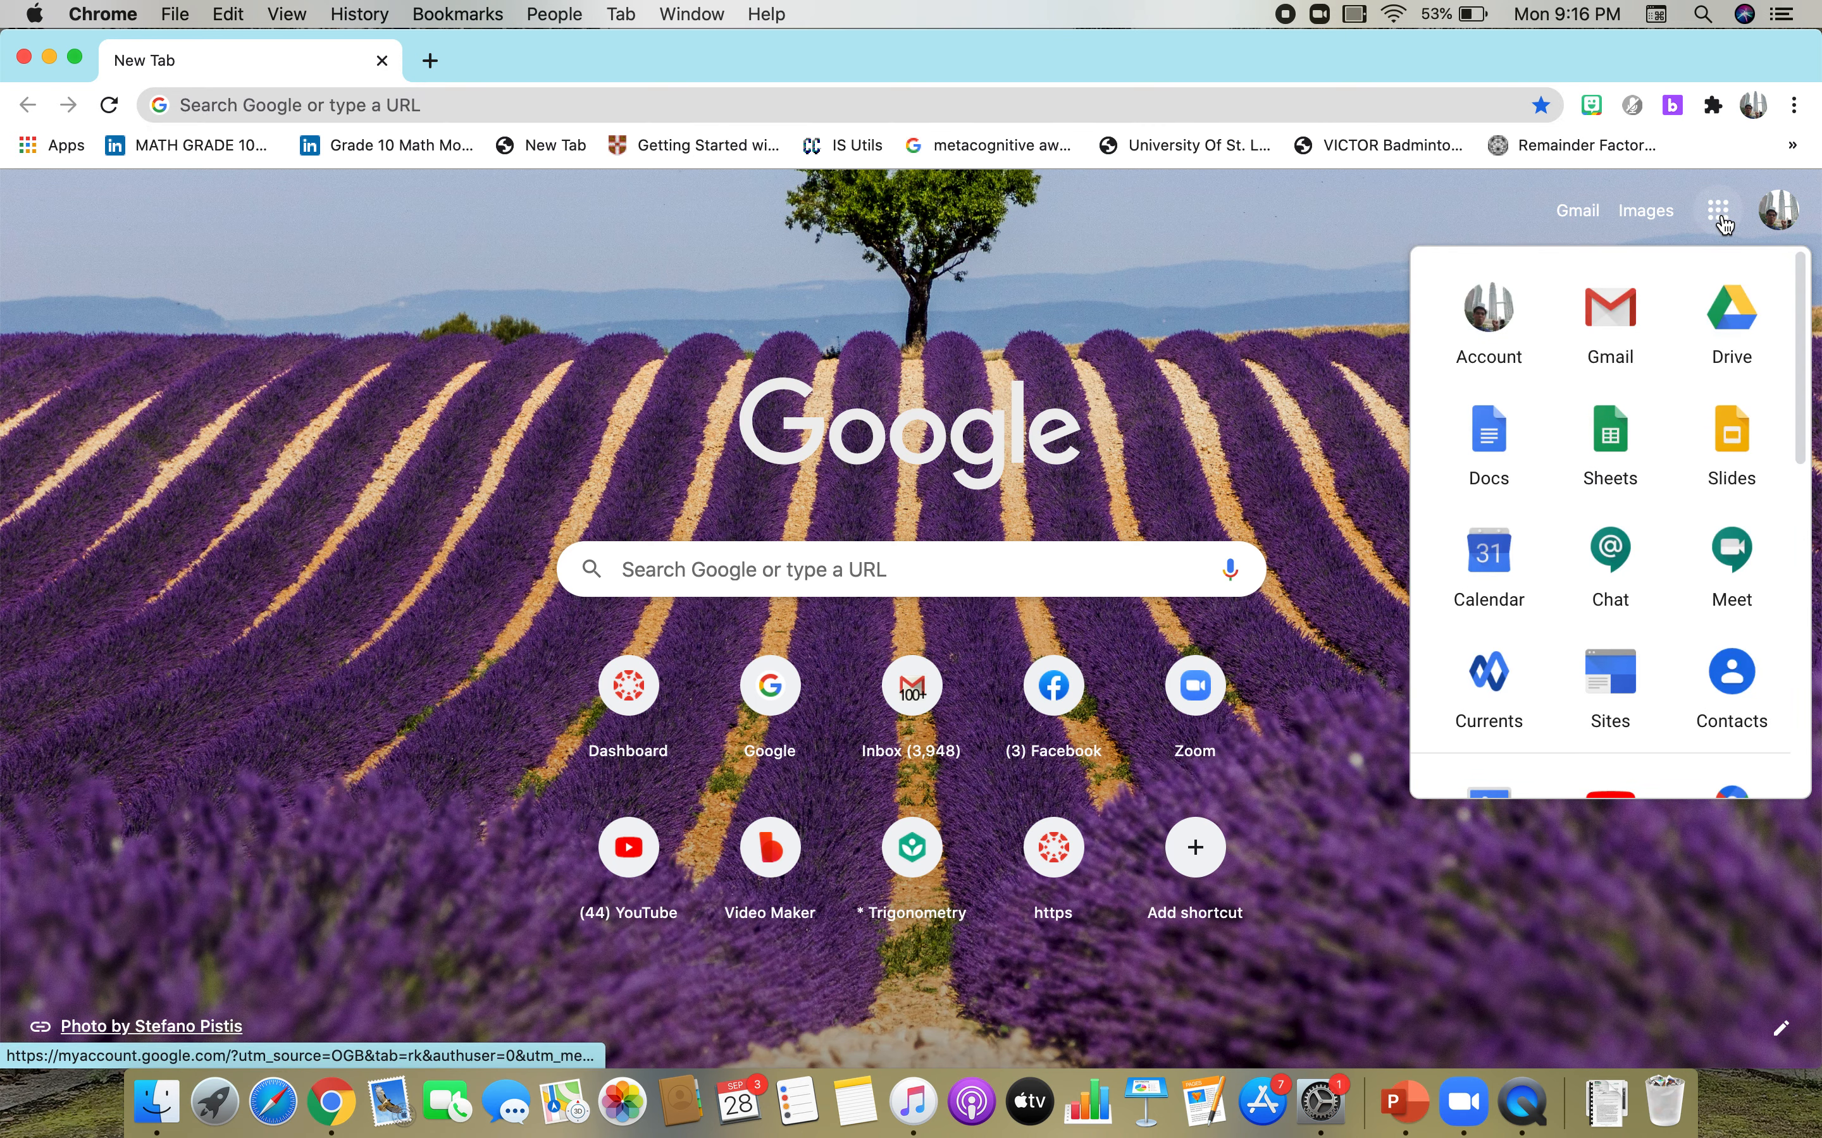
click(1491, 586)
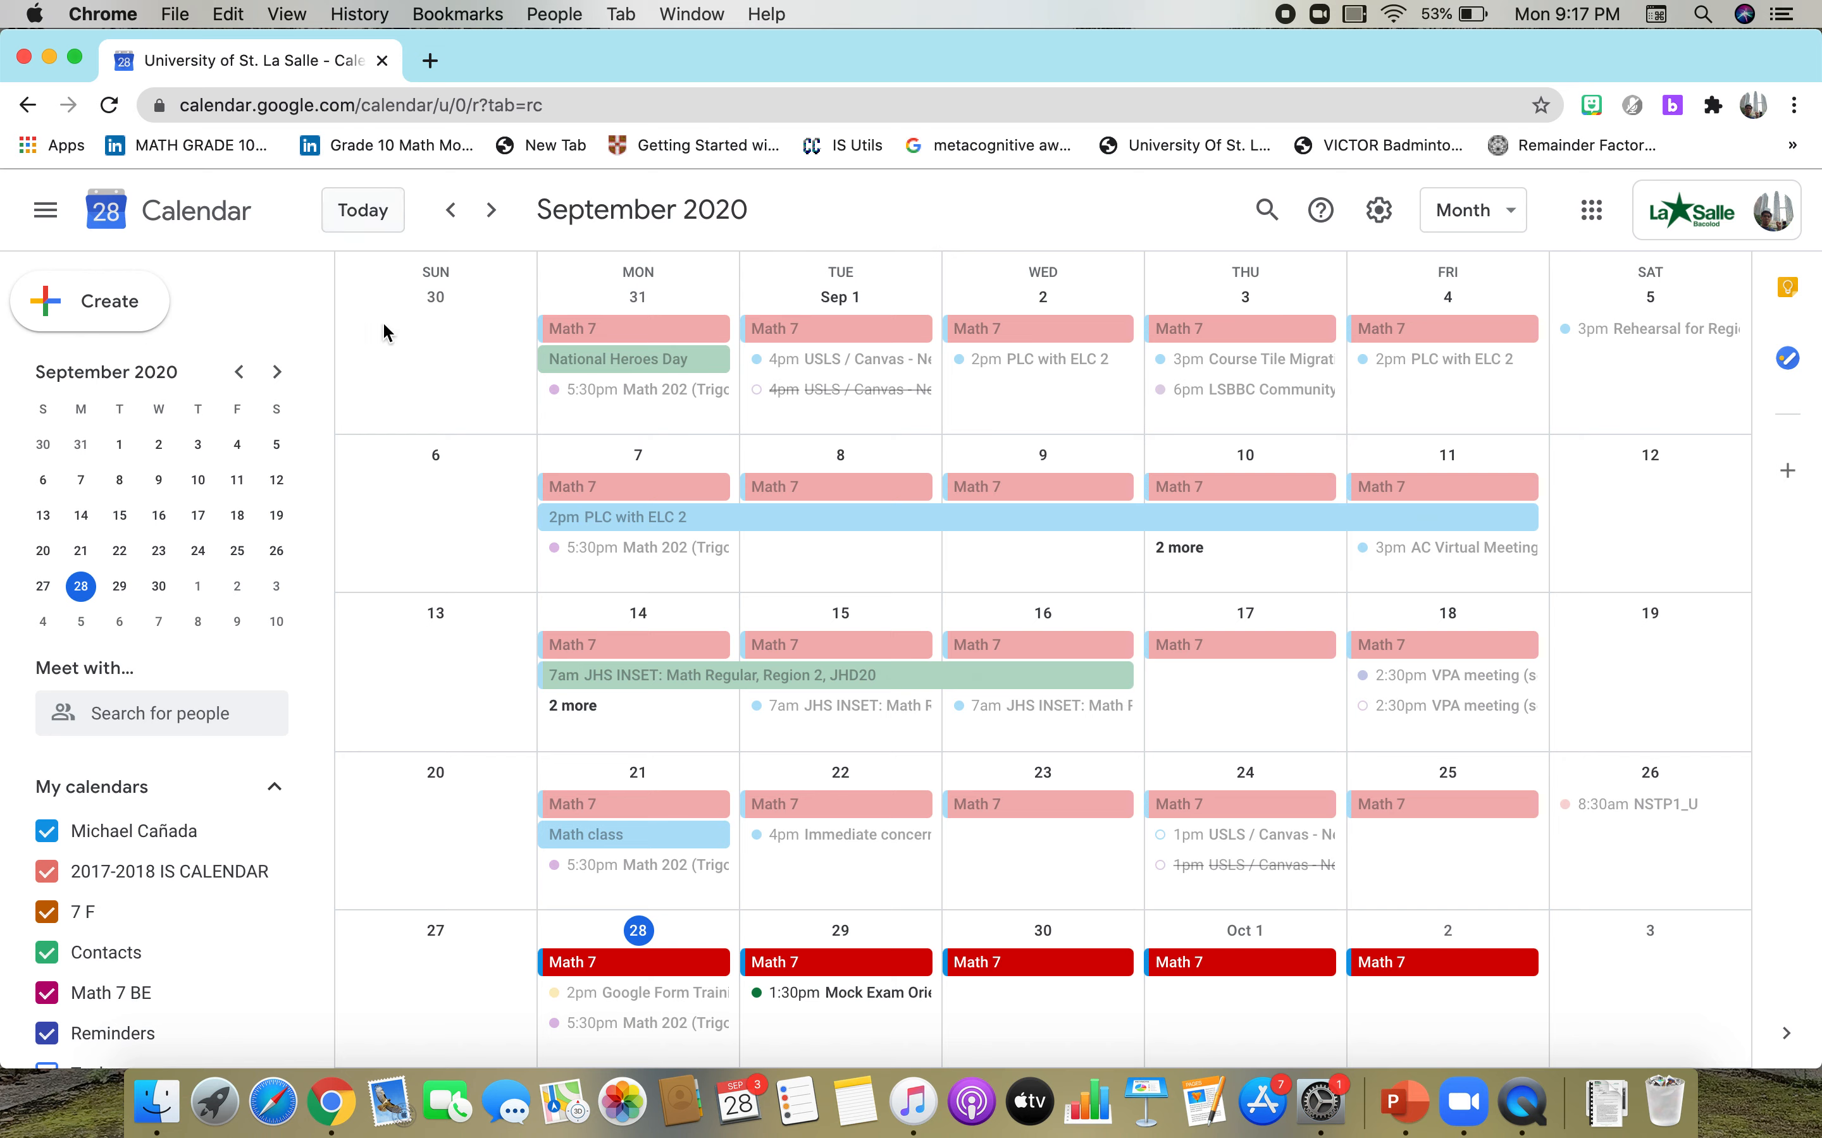
click(79, 316)
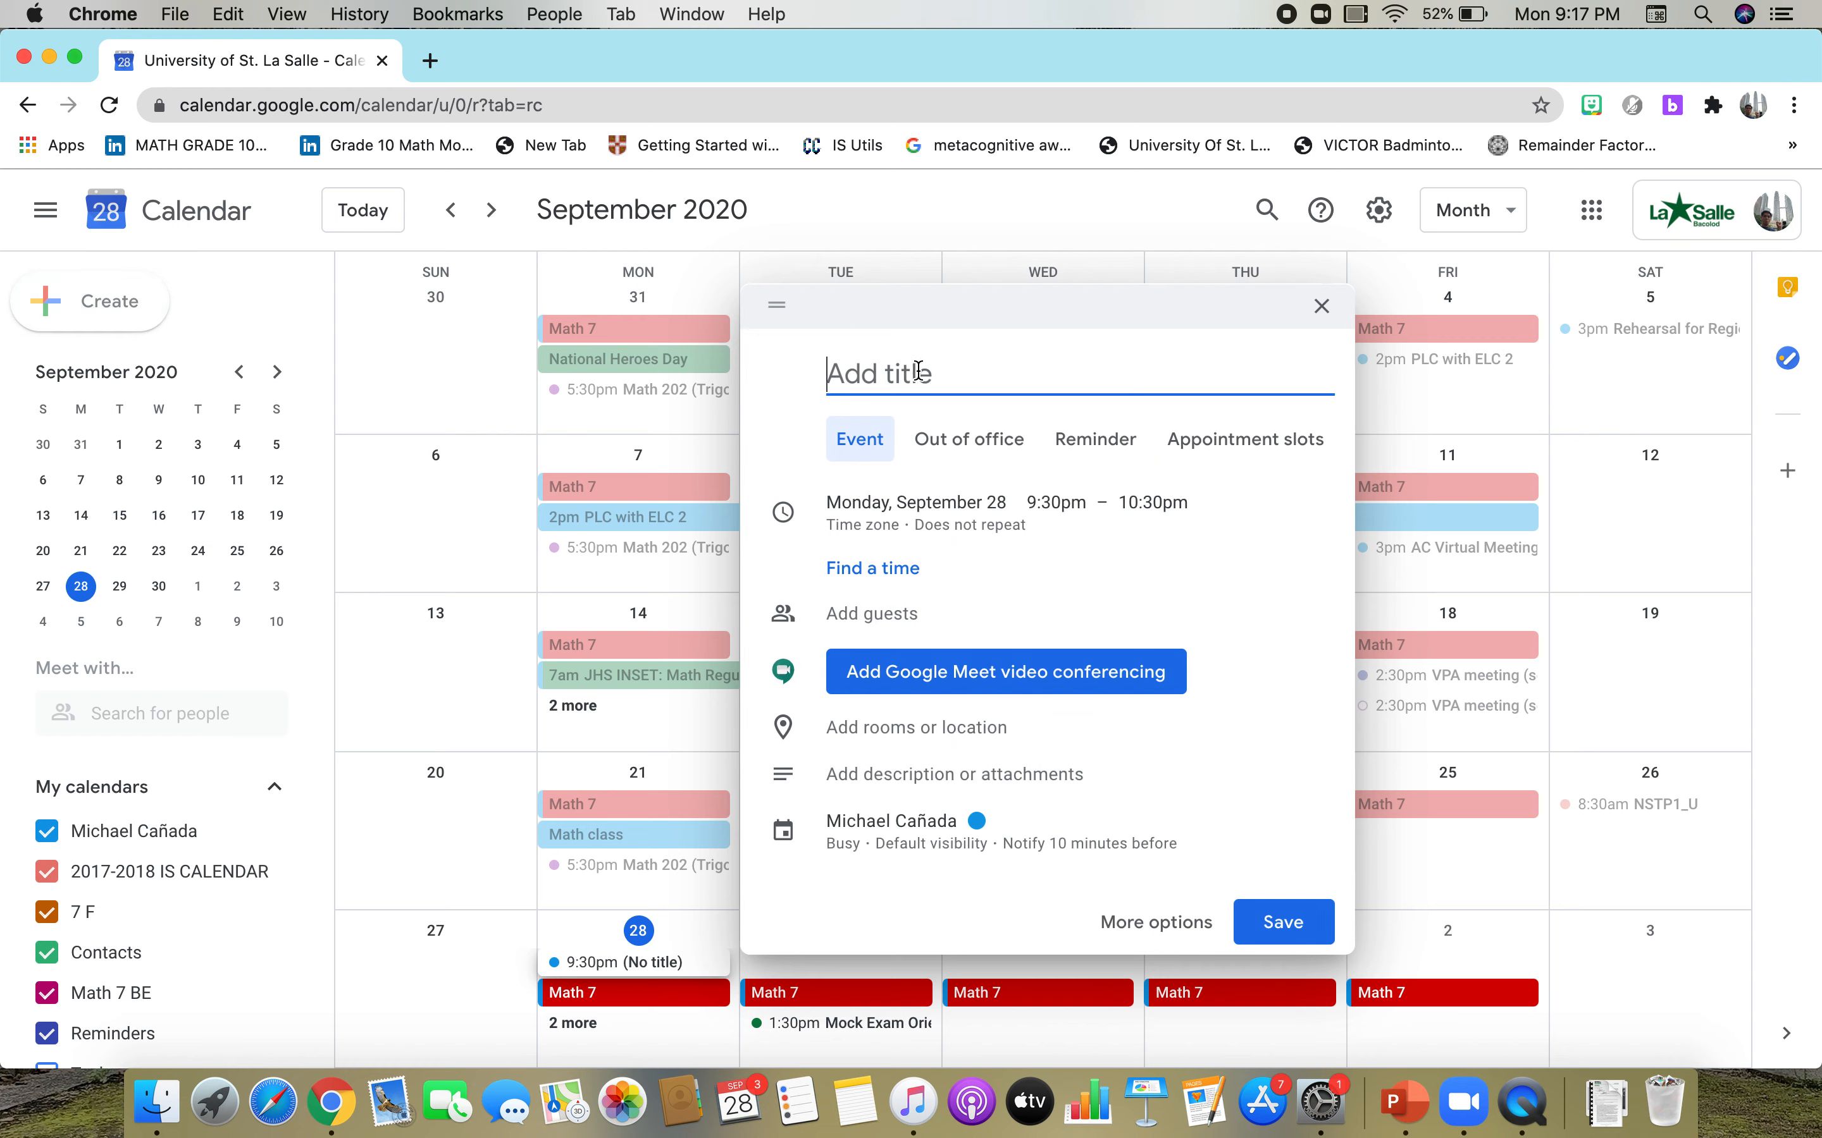
text(1st Qtr. Exam)
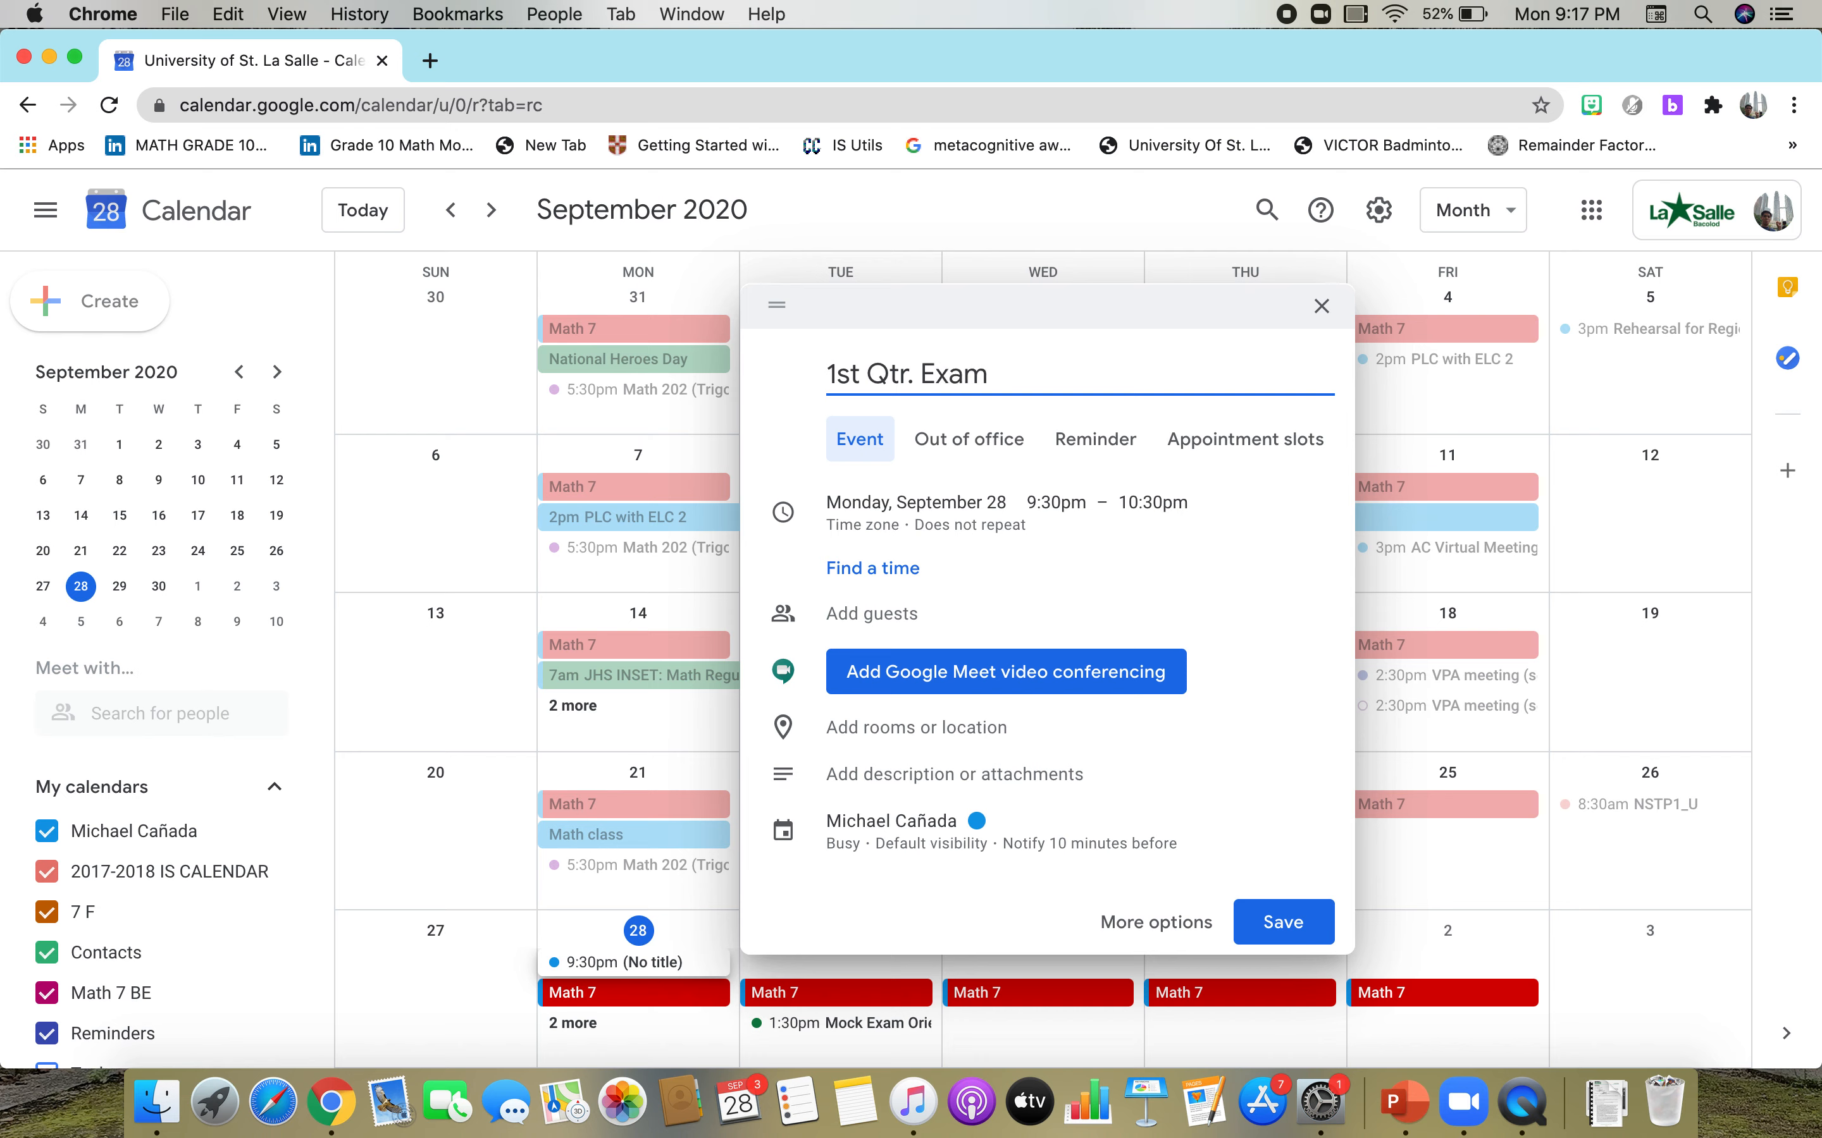
click(869, 504)
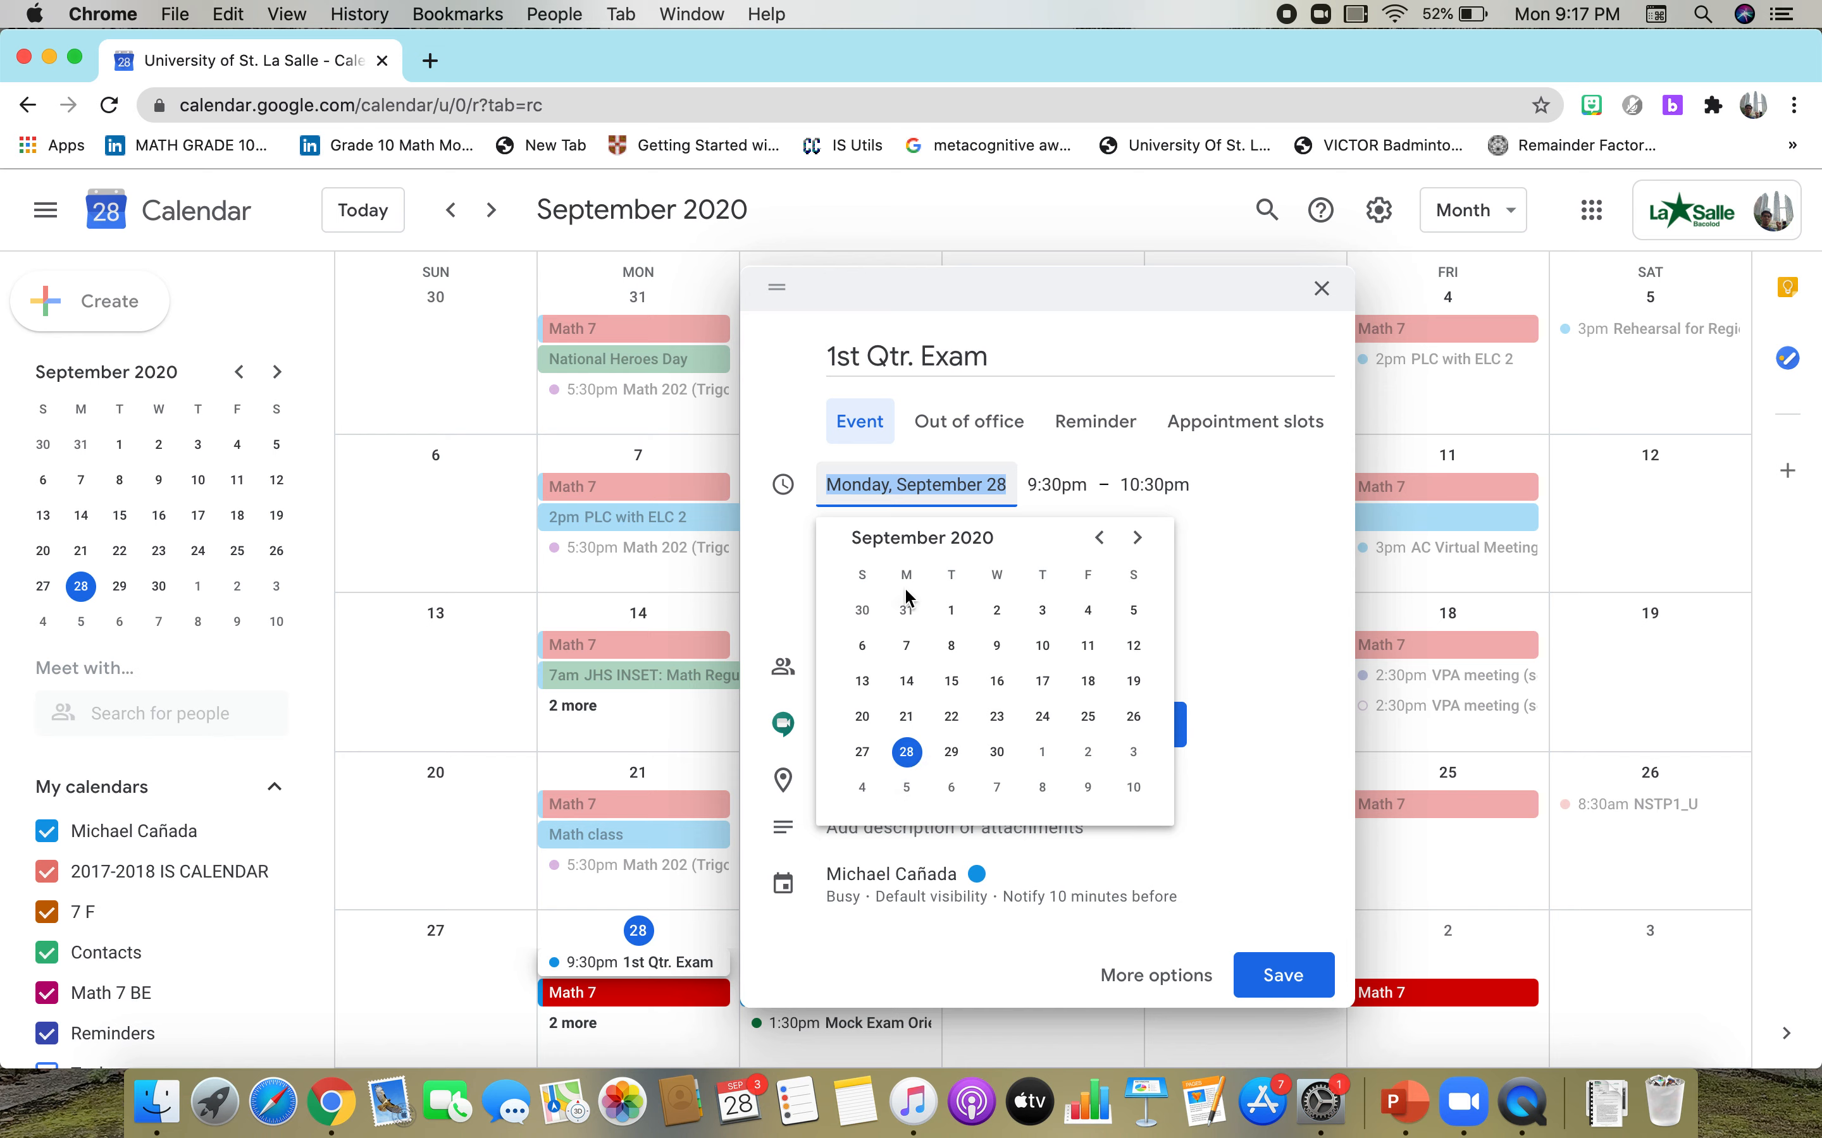
click(907, 752)
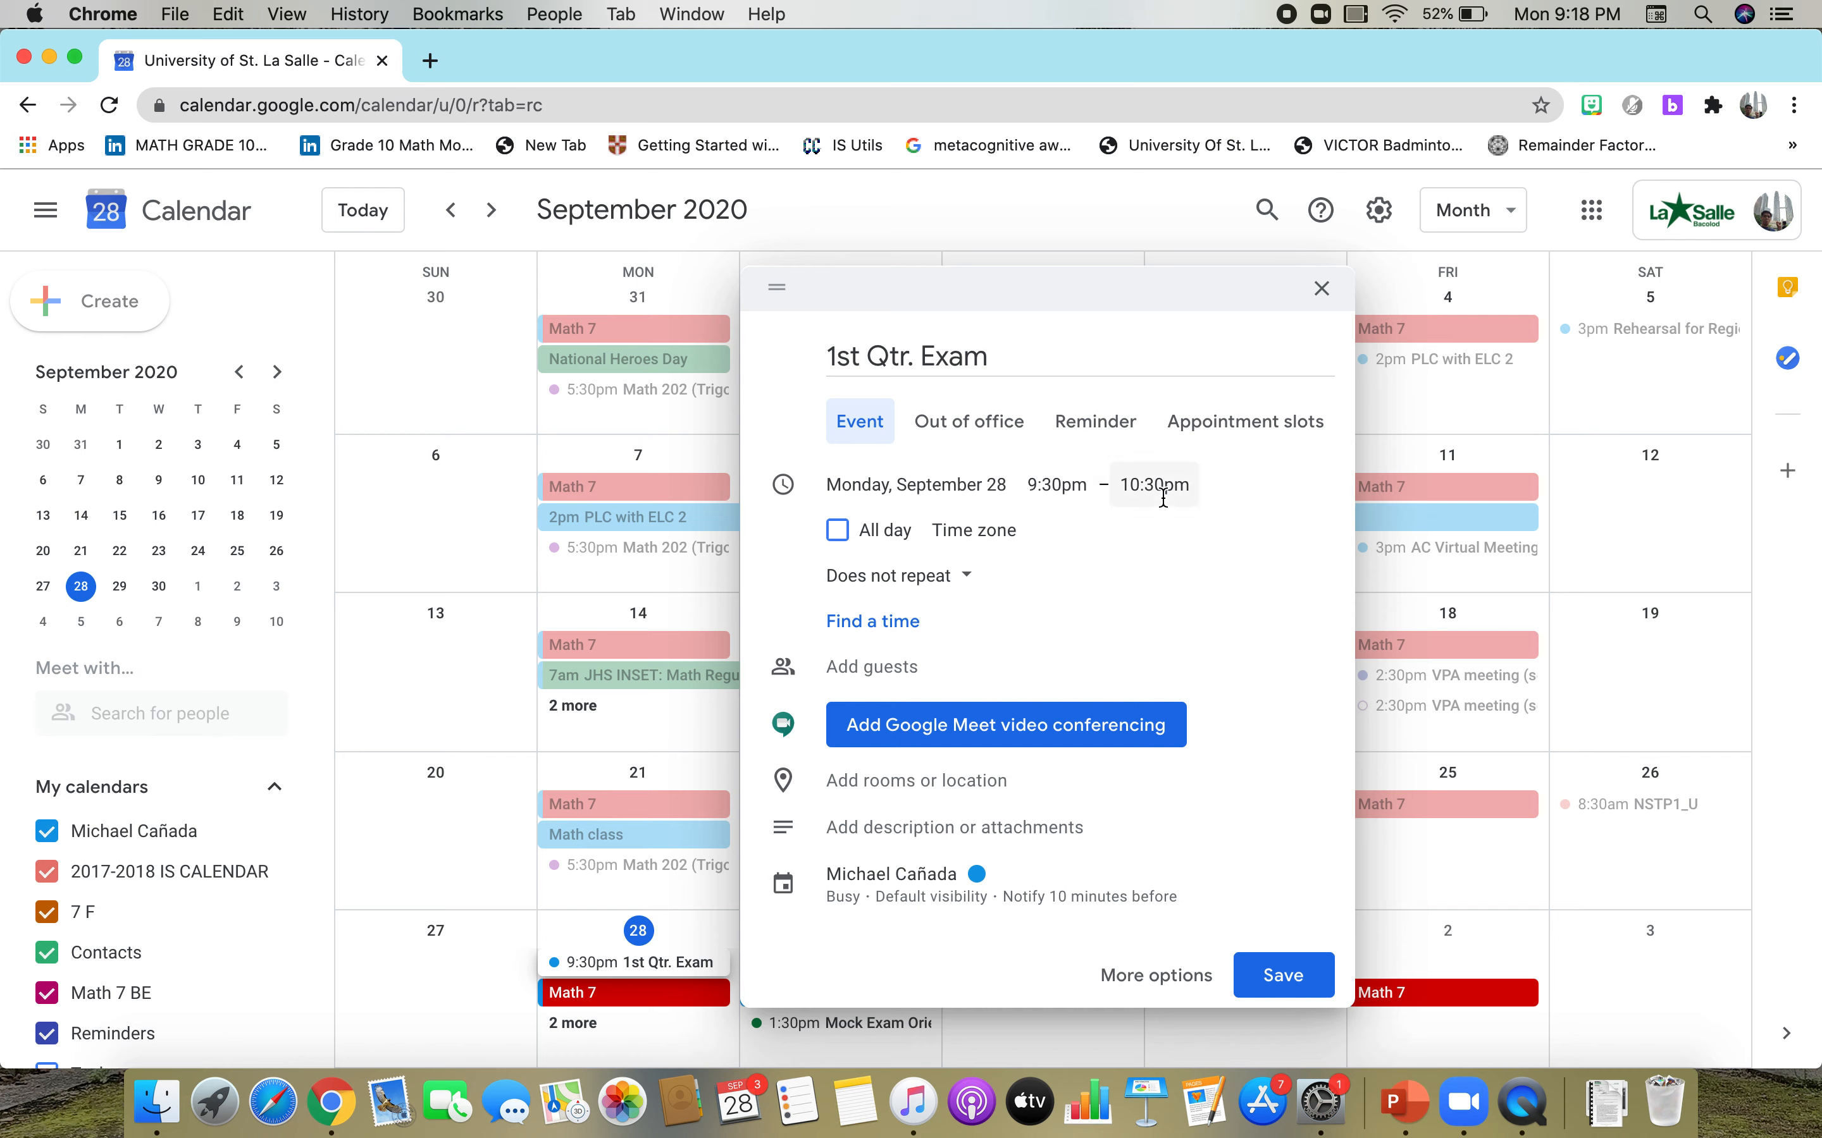
Step: Set the event's start time to 8:00am and its end time to 12:00pm
click(1062, 494)
drag(1247, 716, 1250, 711)
click(1065, 731)
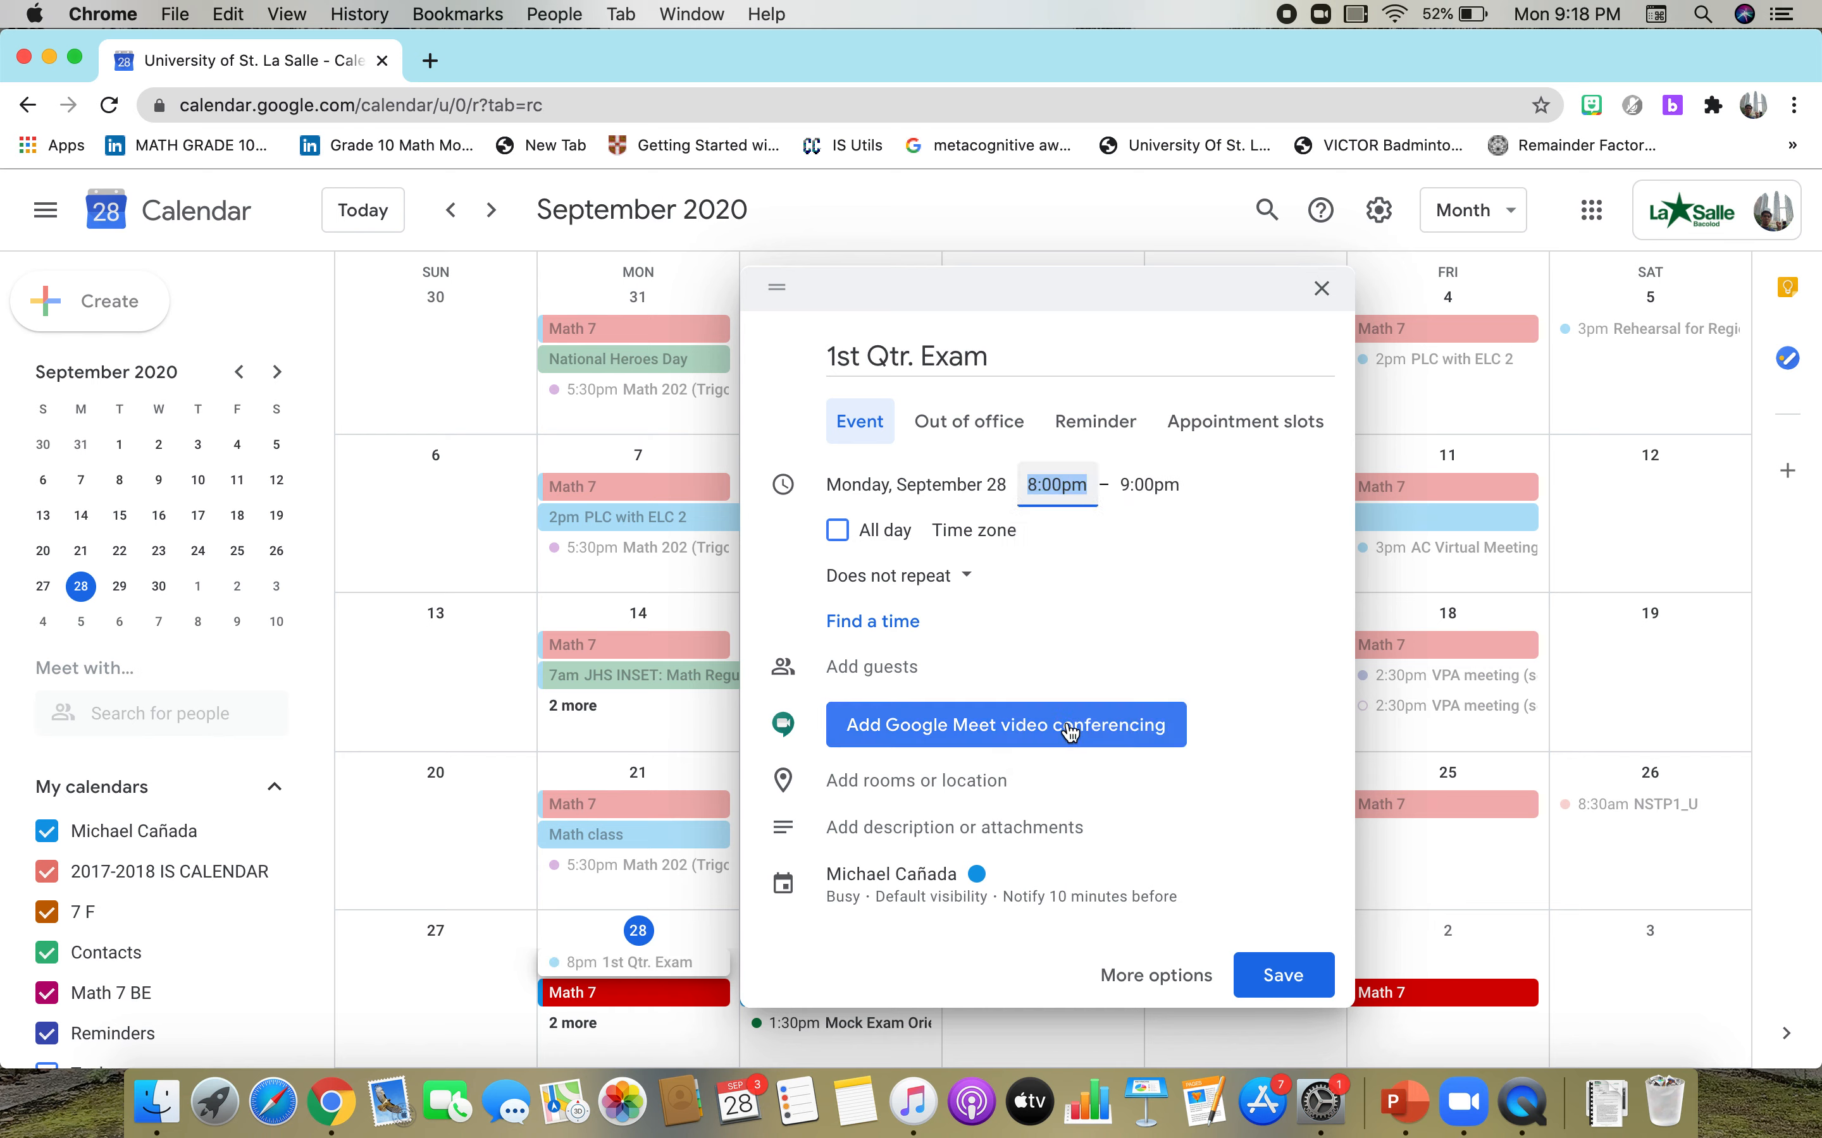
click(1064, 489)
drag(1252, 731, 1232, 613)
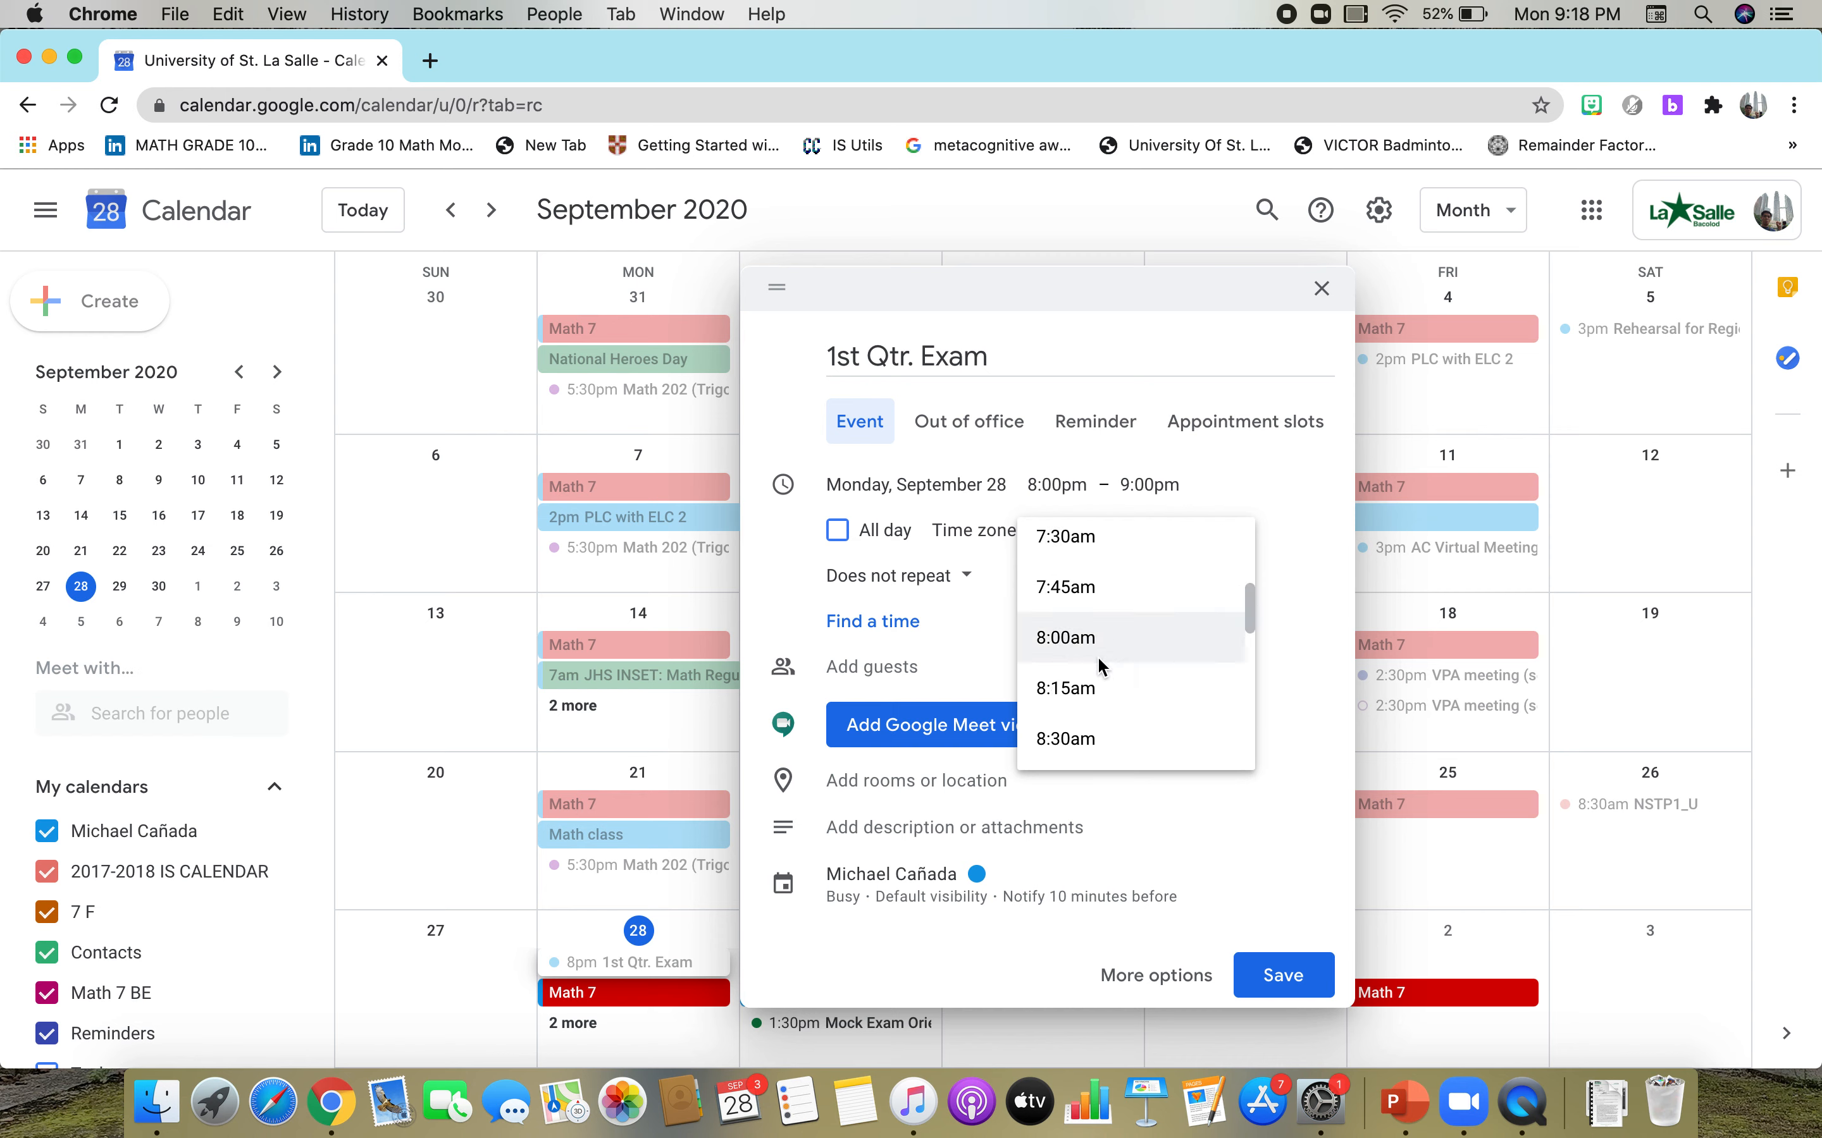
click(1204, 639)
click(1175, 484)
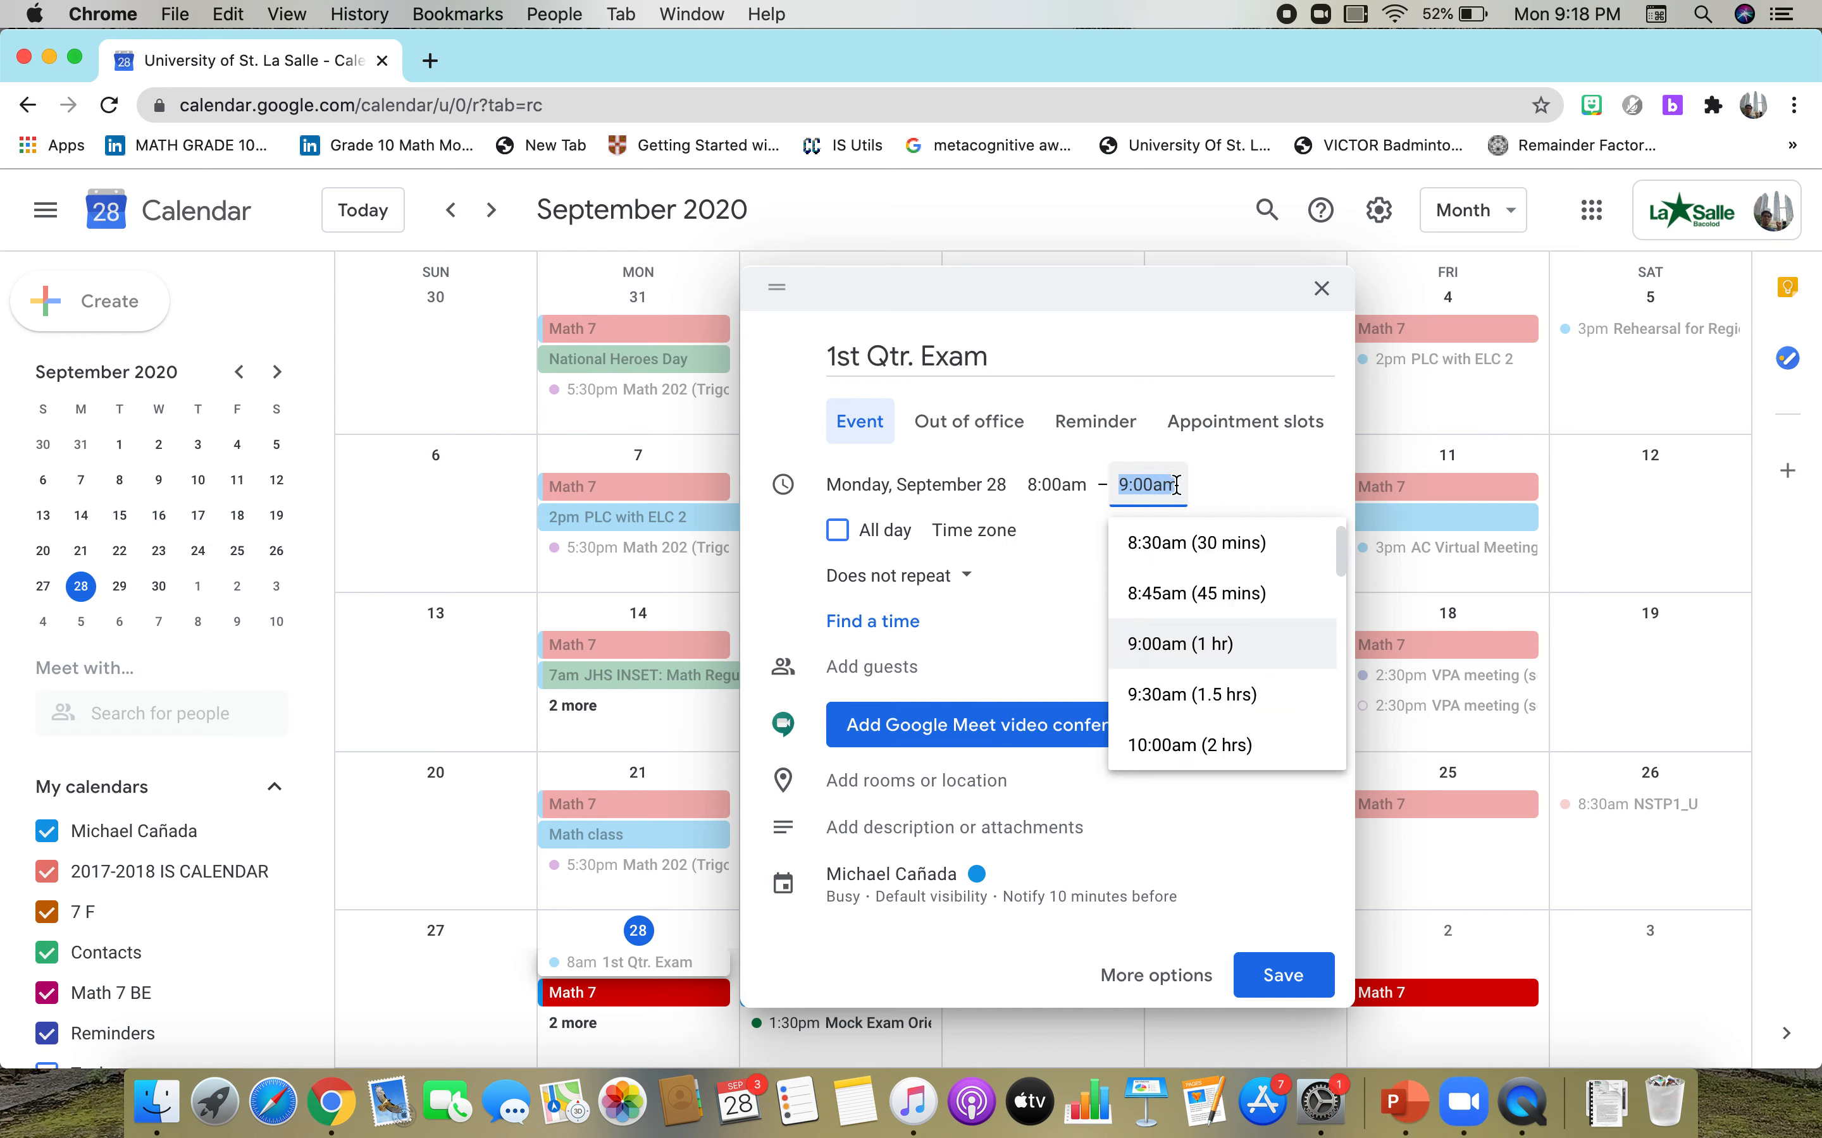
drag(1342, 570, 1342, 589)
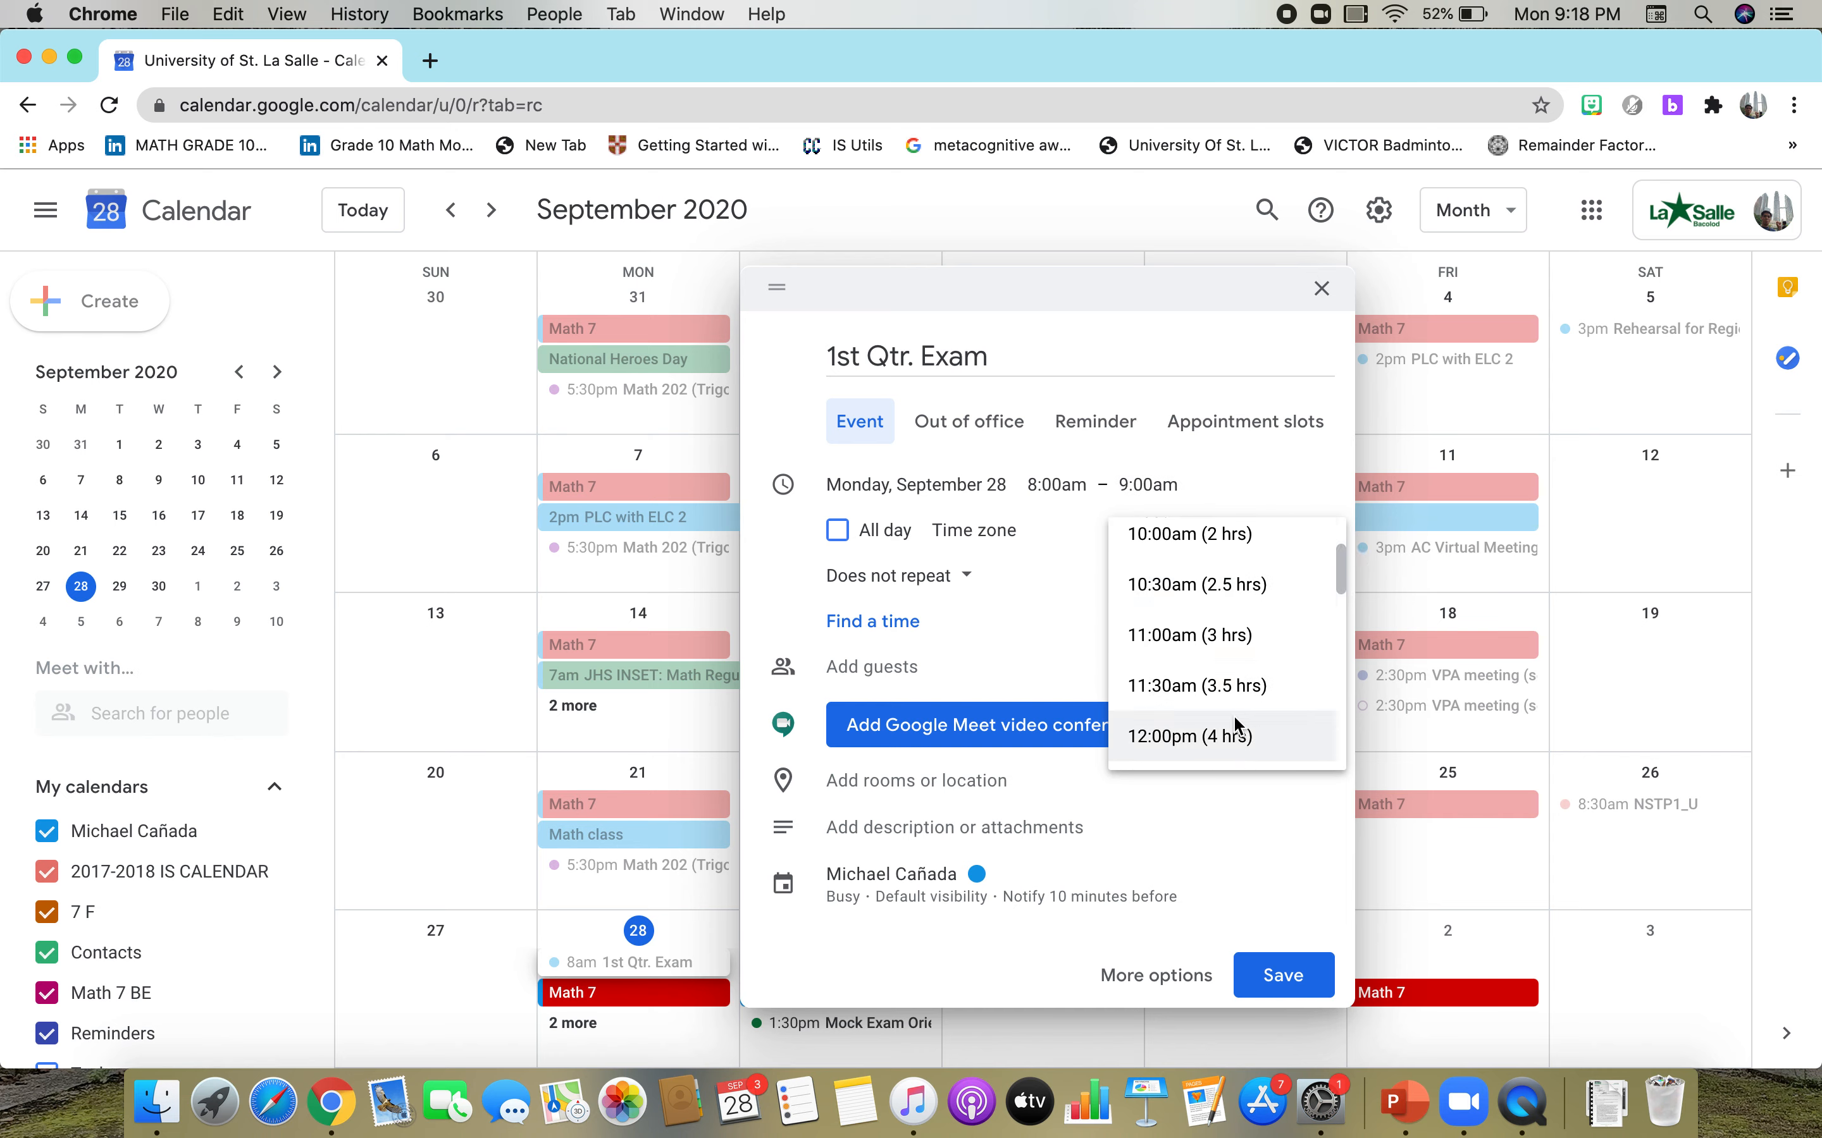
click(1175, 738)
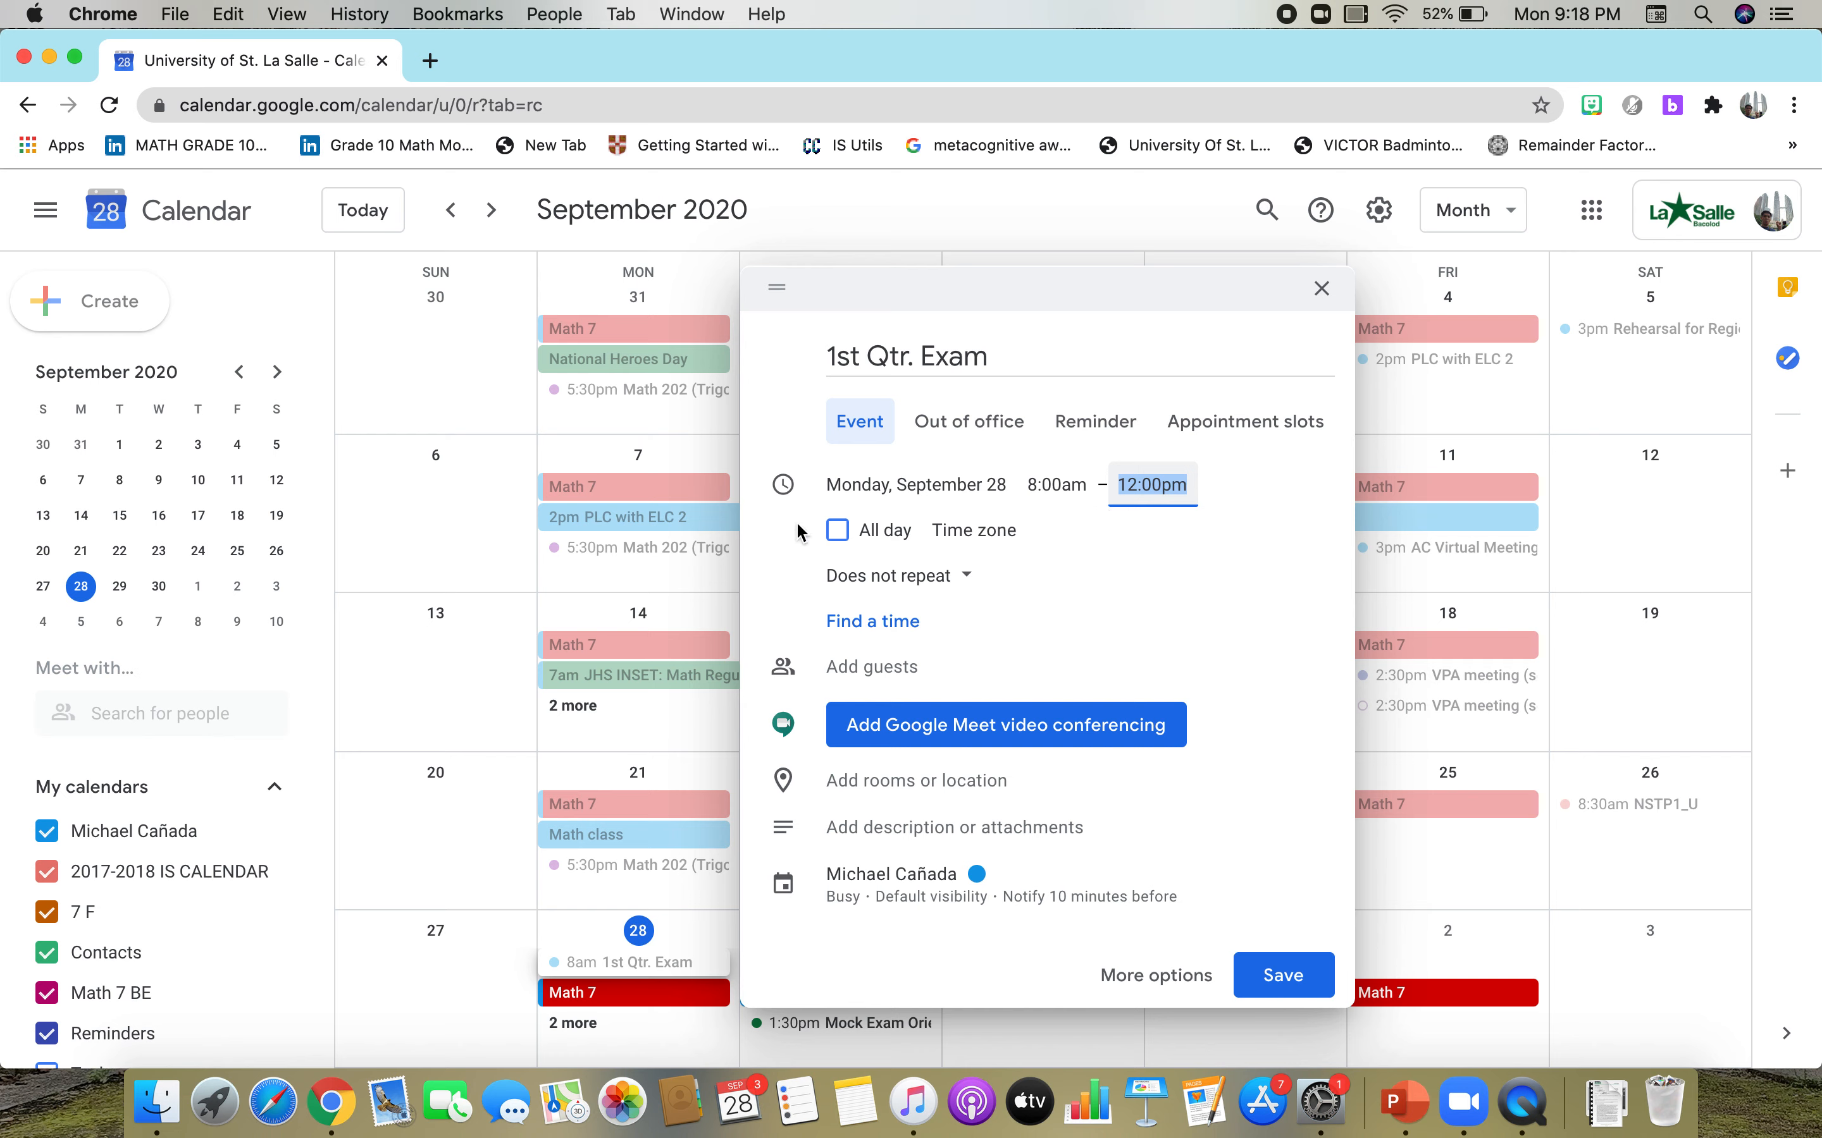
Step: Make the exam event all-day and repeat it every weekday (Monday to Friday)
click(838, 536)
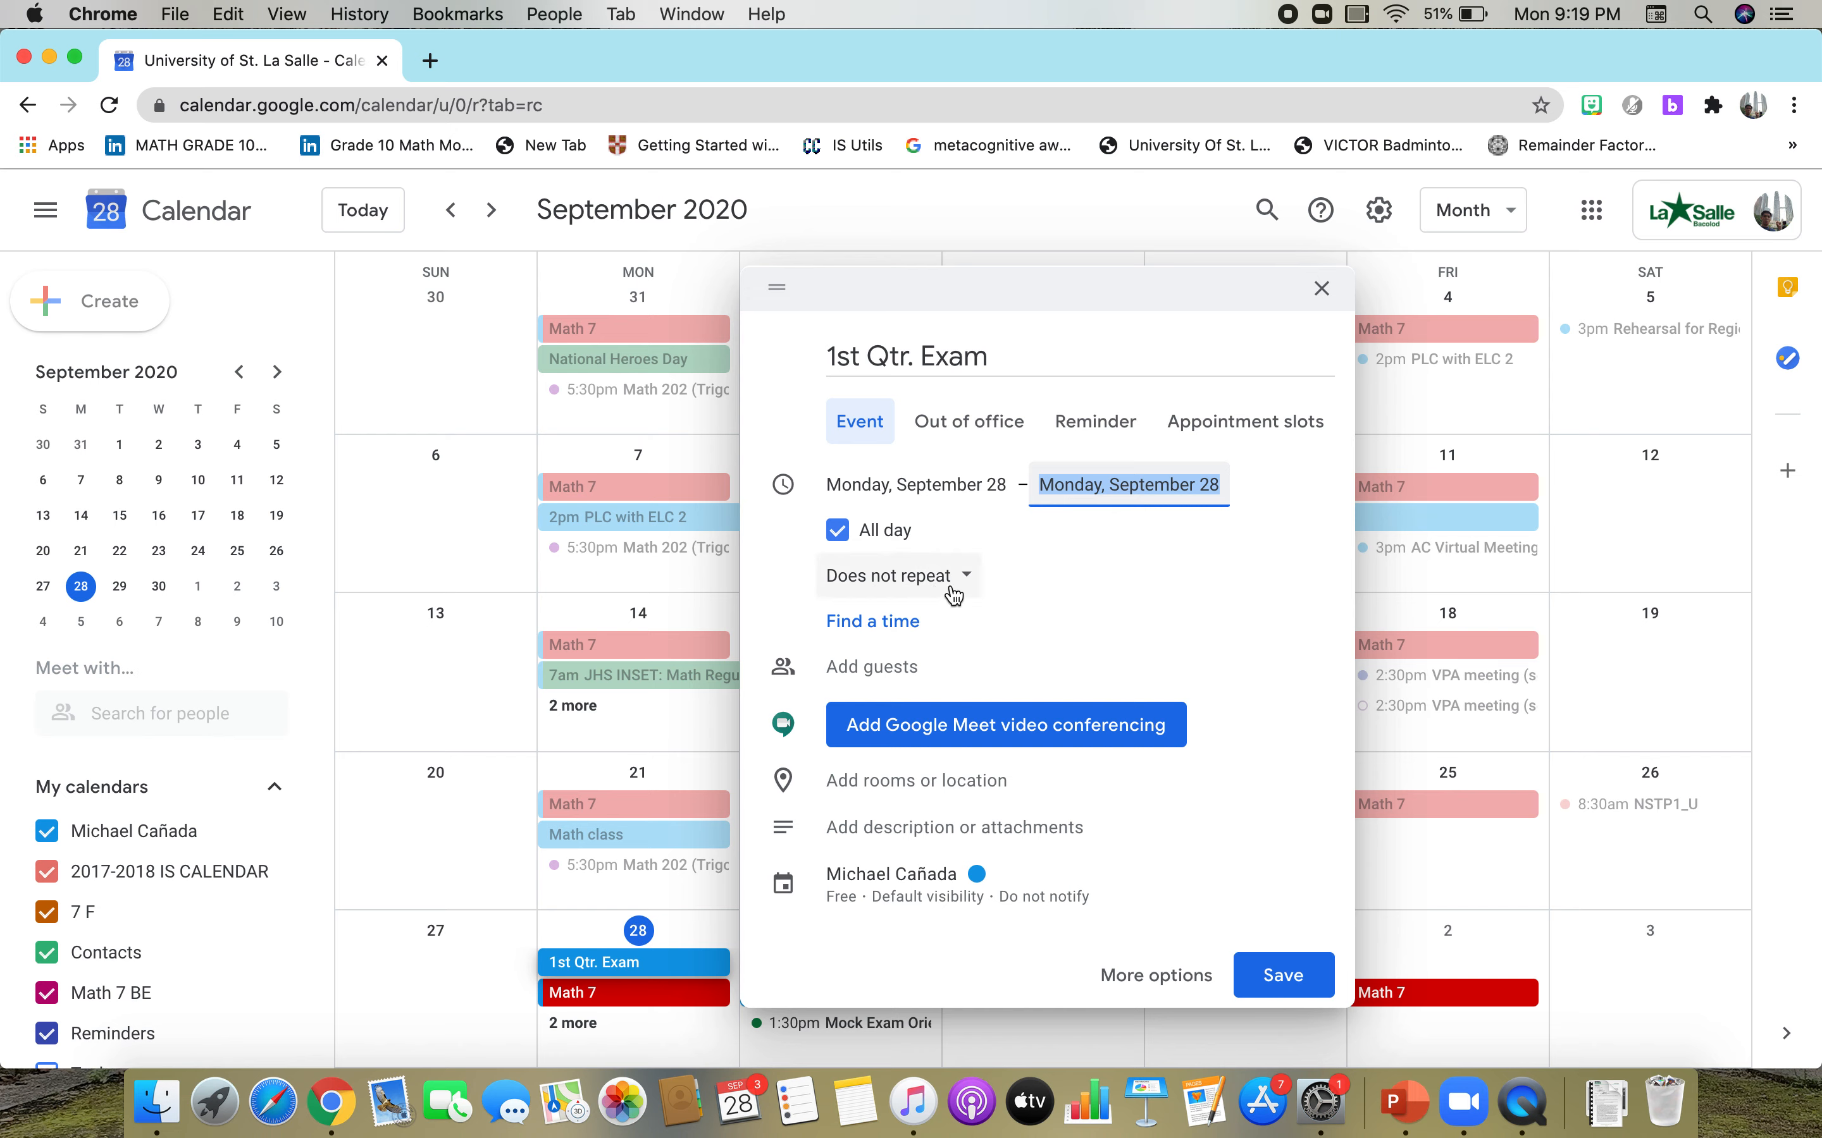
click(971, 587)
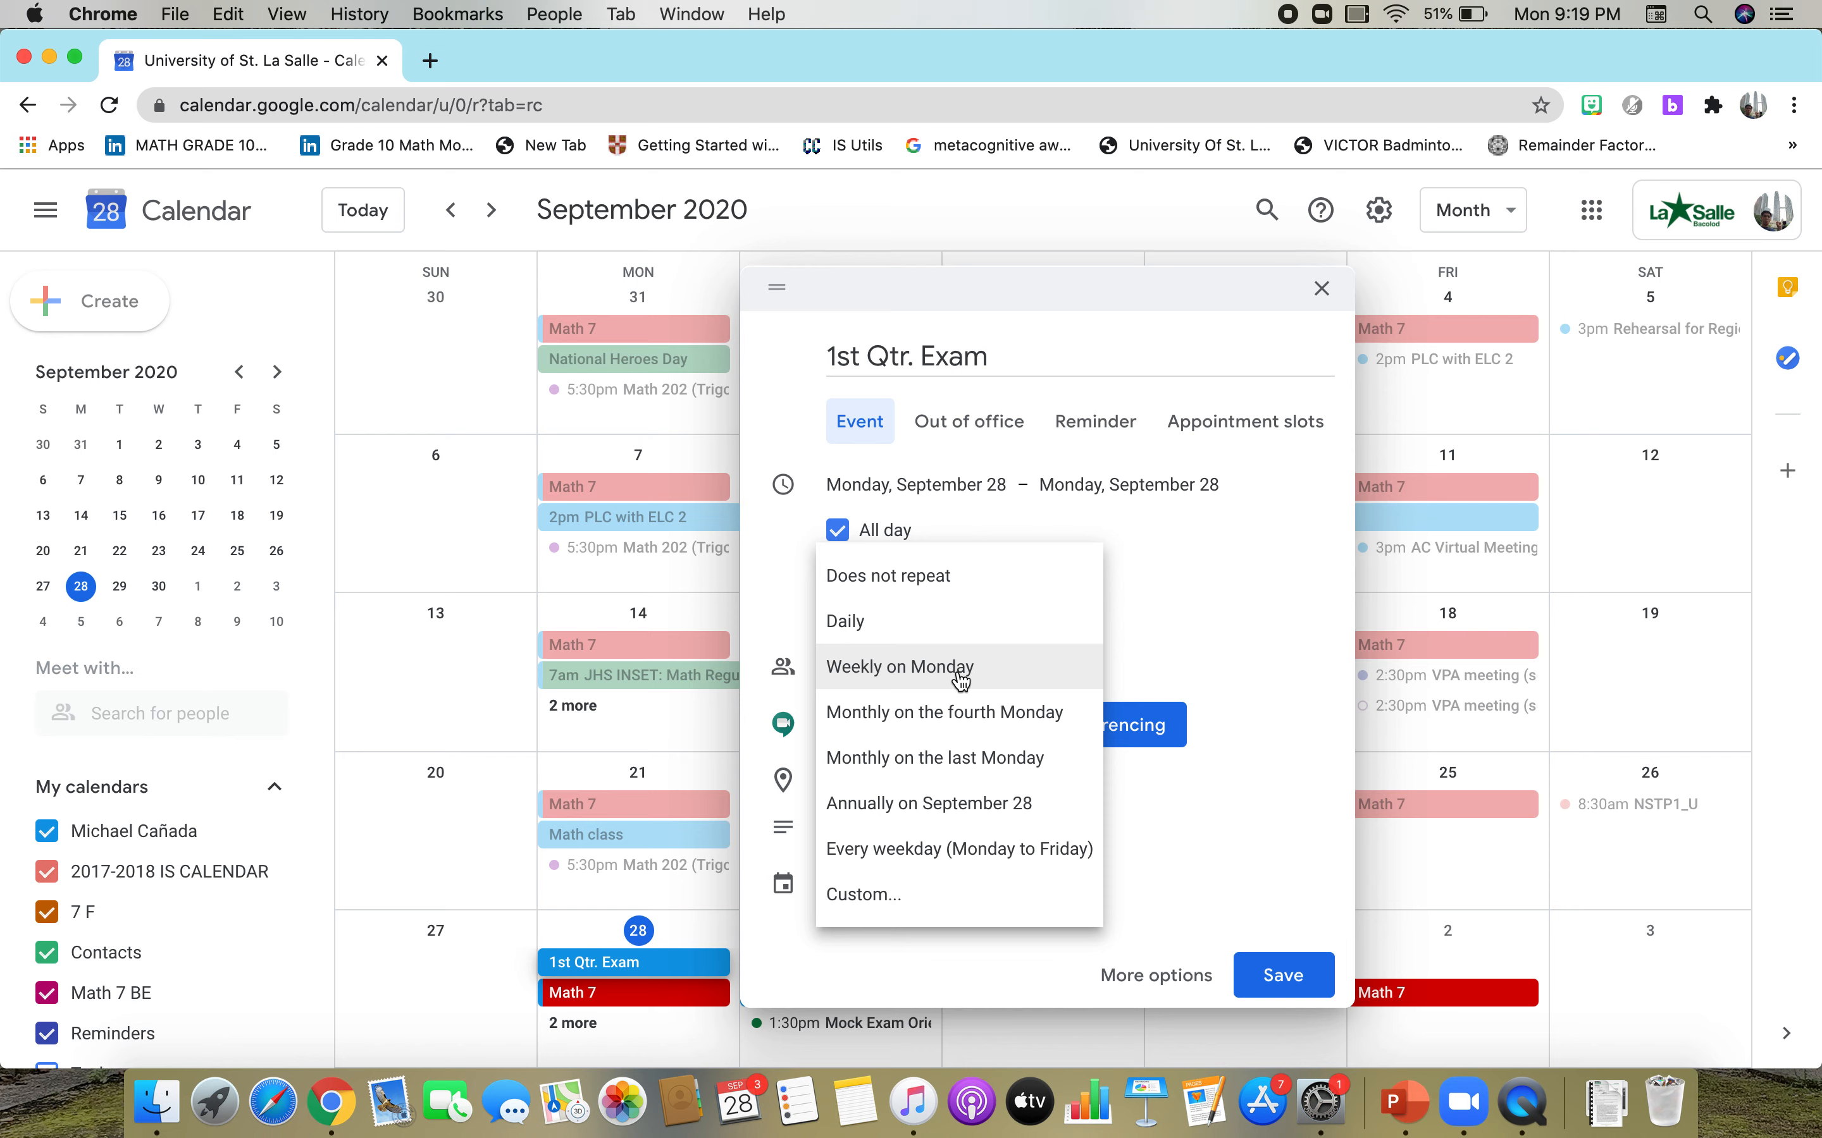
click(1024, 864)
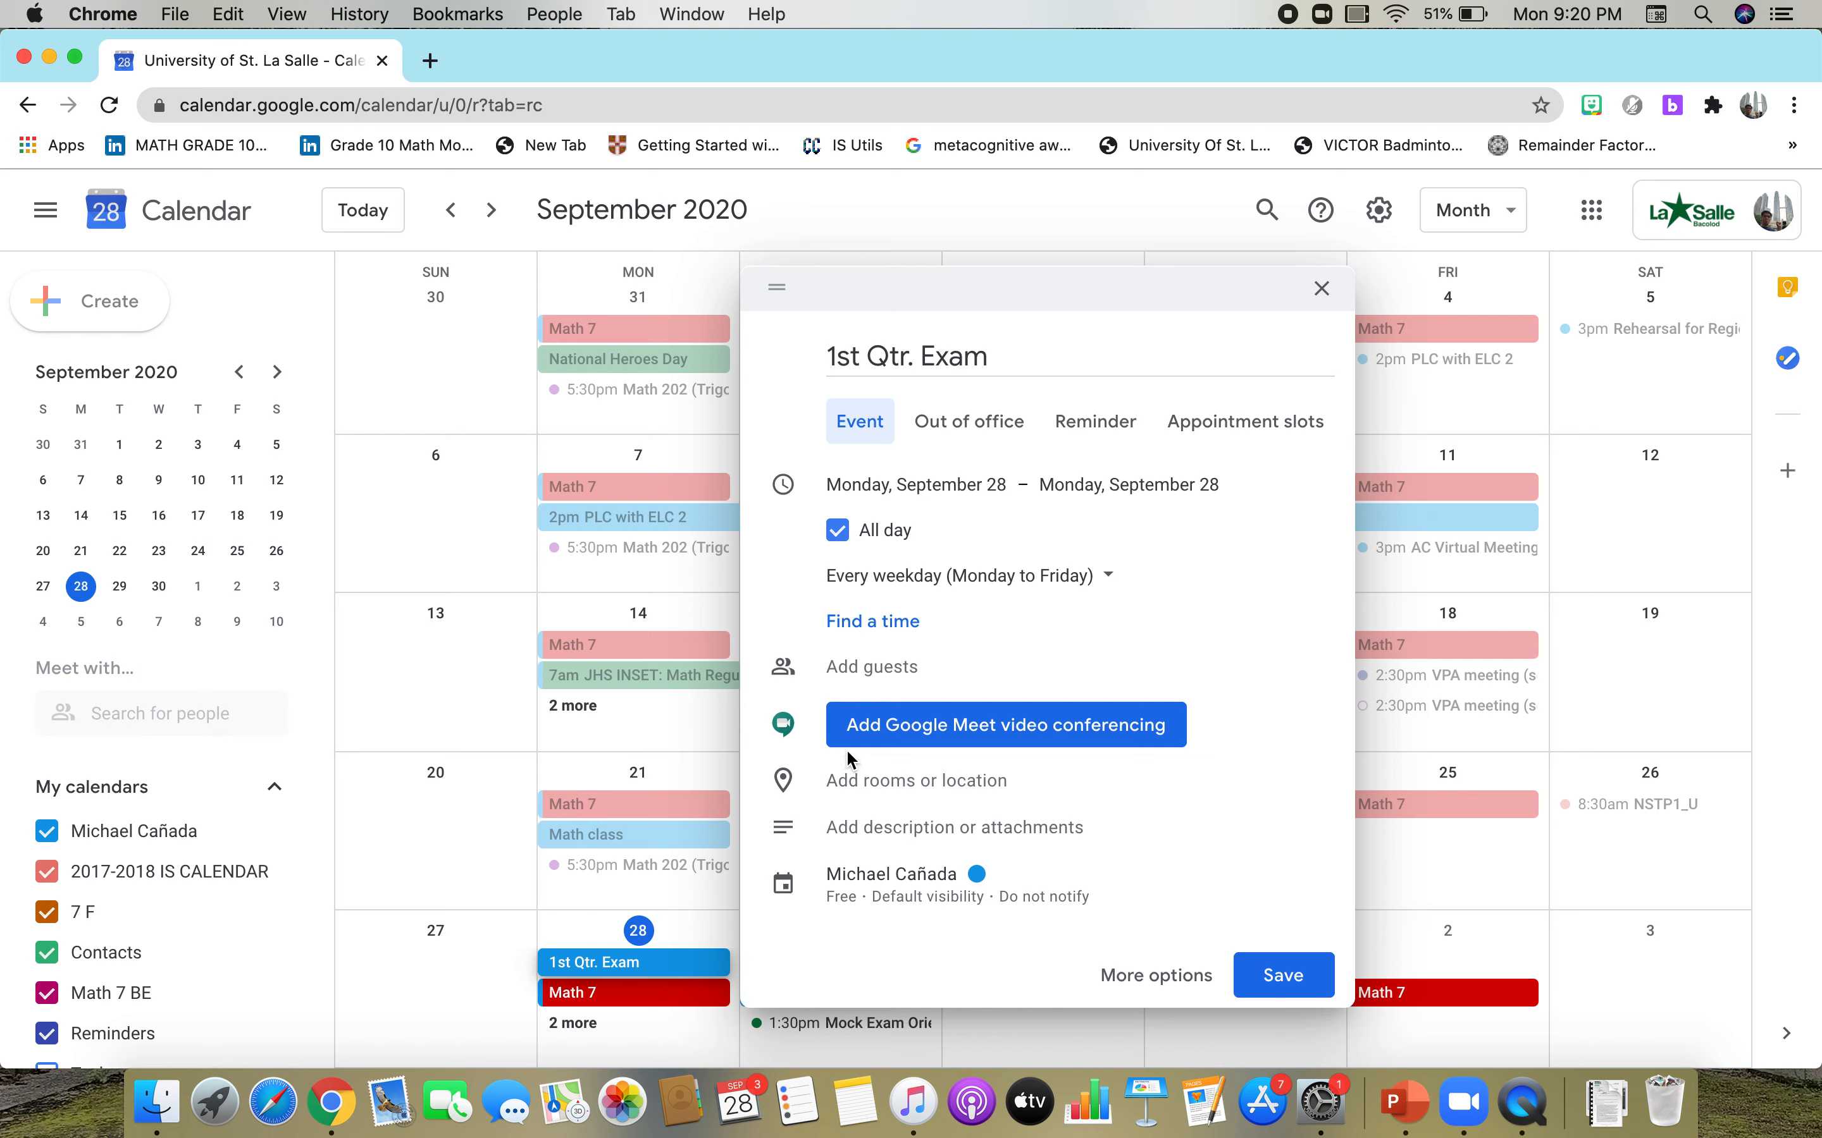
Step: Add Google Meet video conferencing to the exam event and save it with the Blueberry event color
click(875, 735)
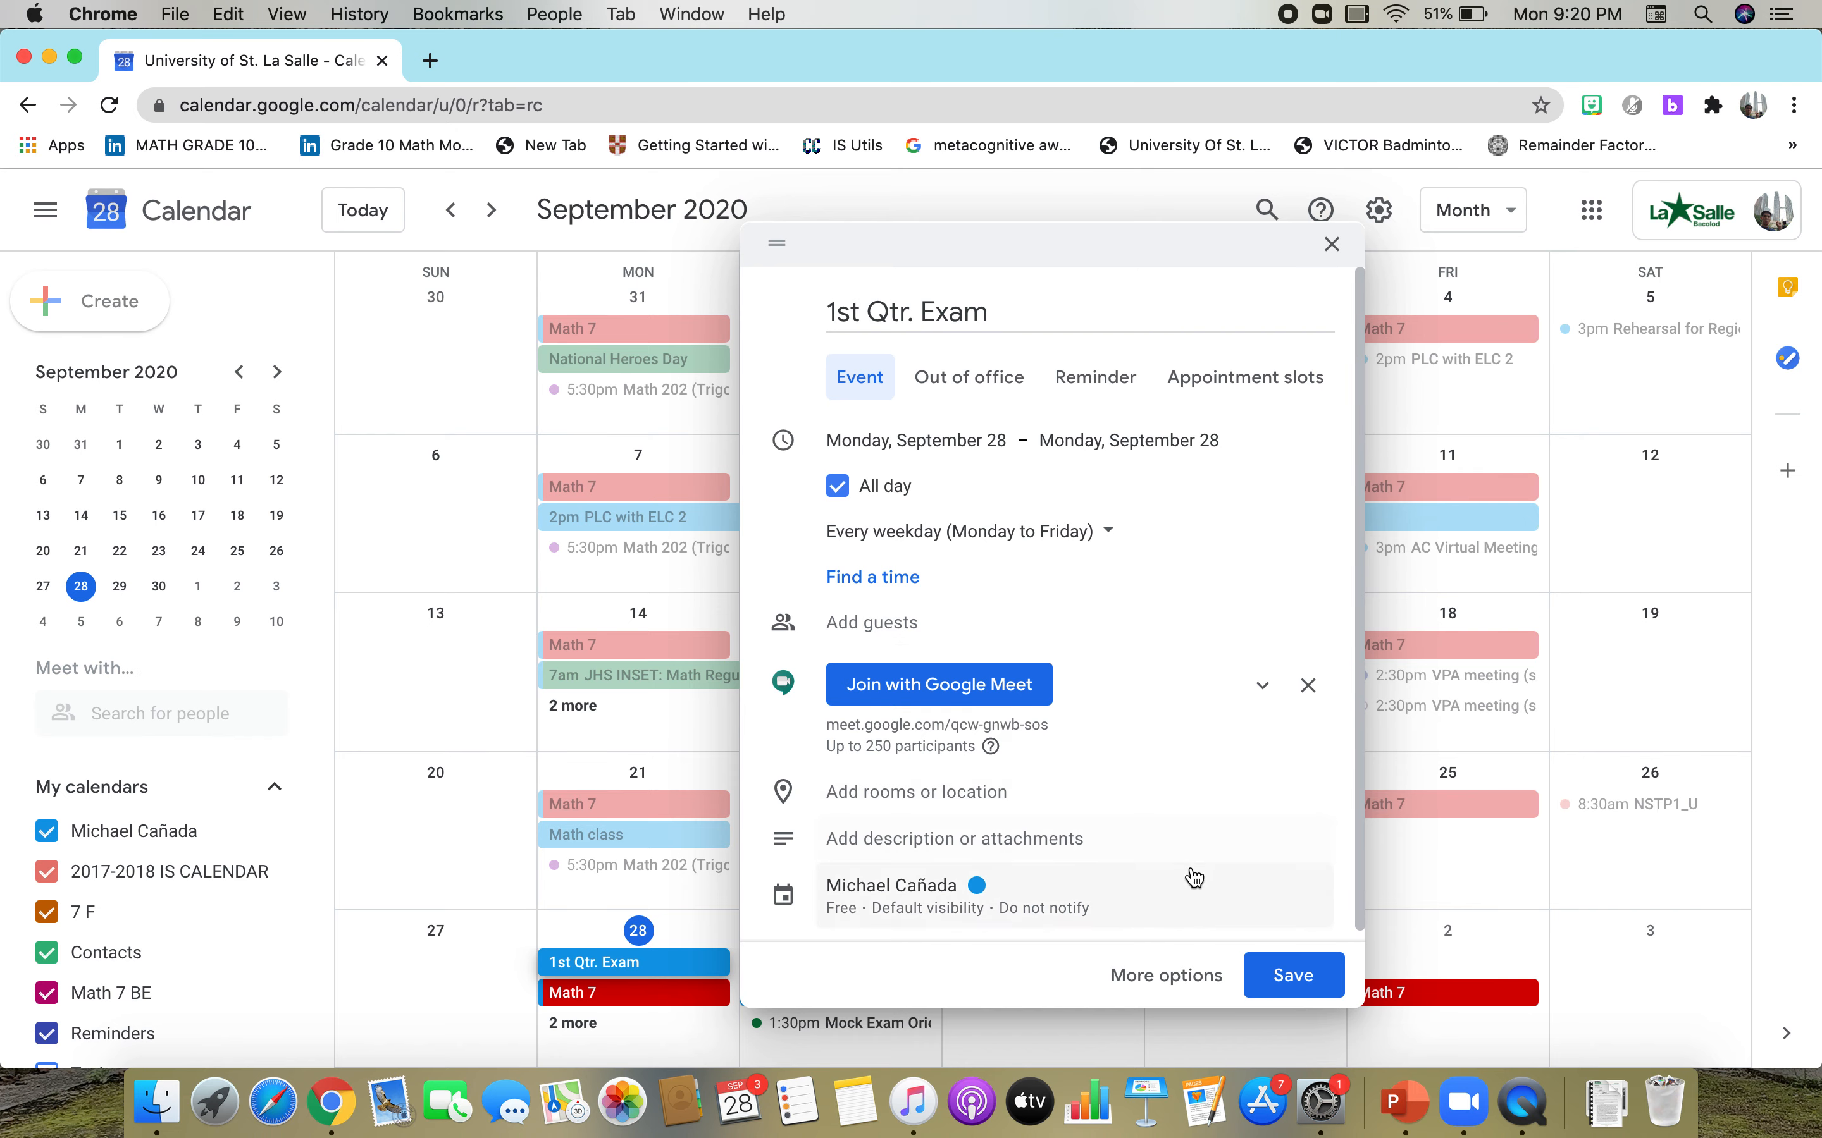
click(978, 896)
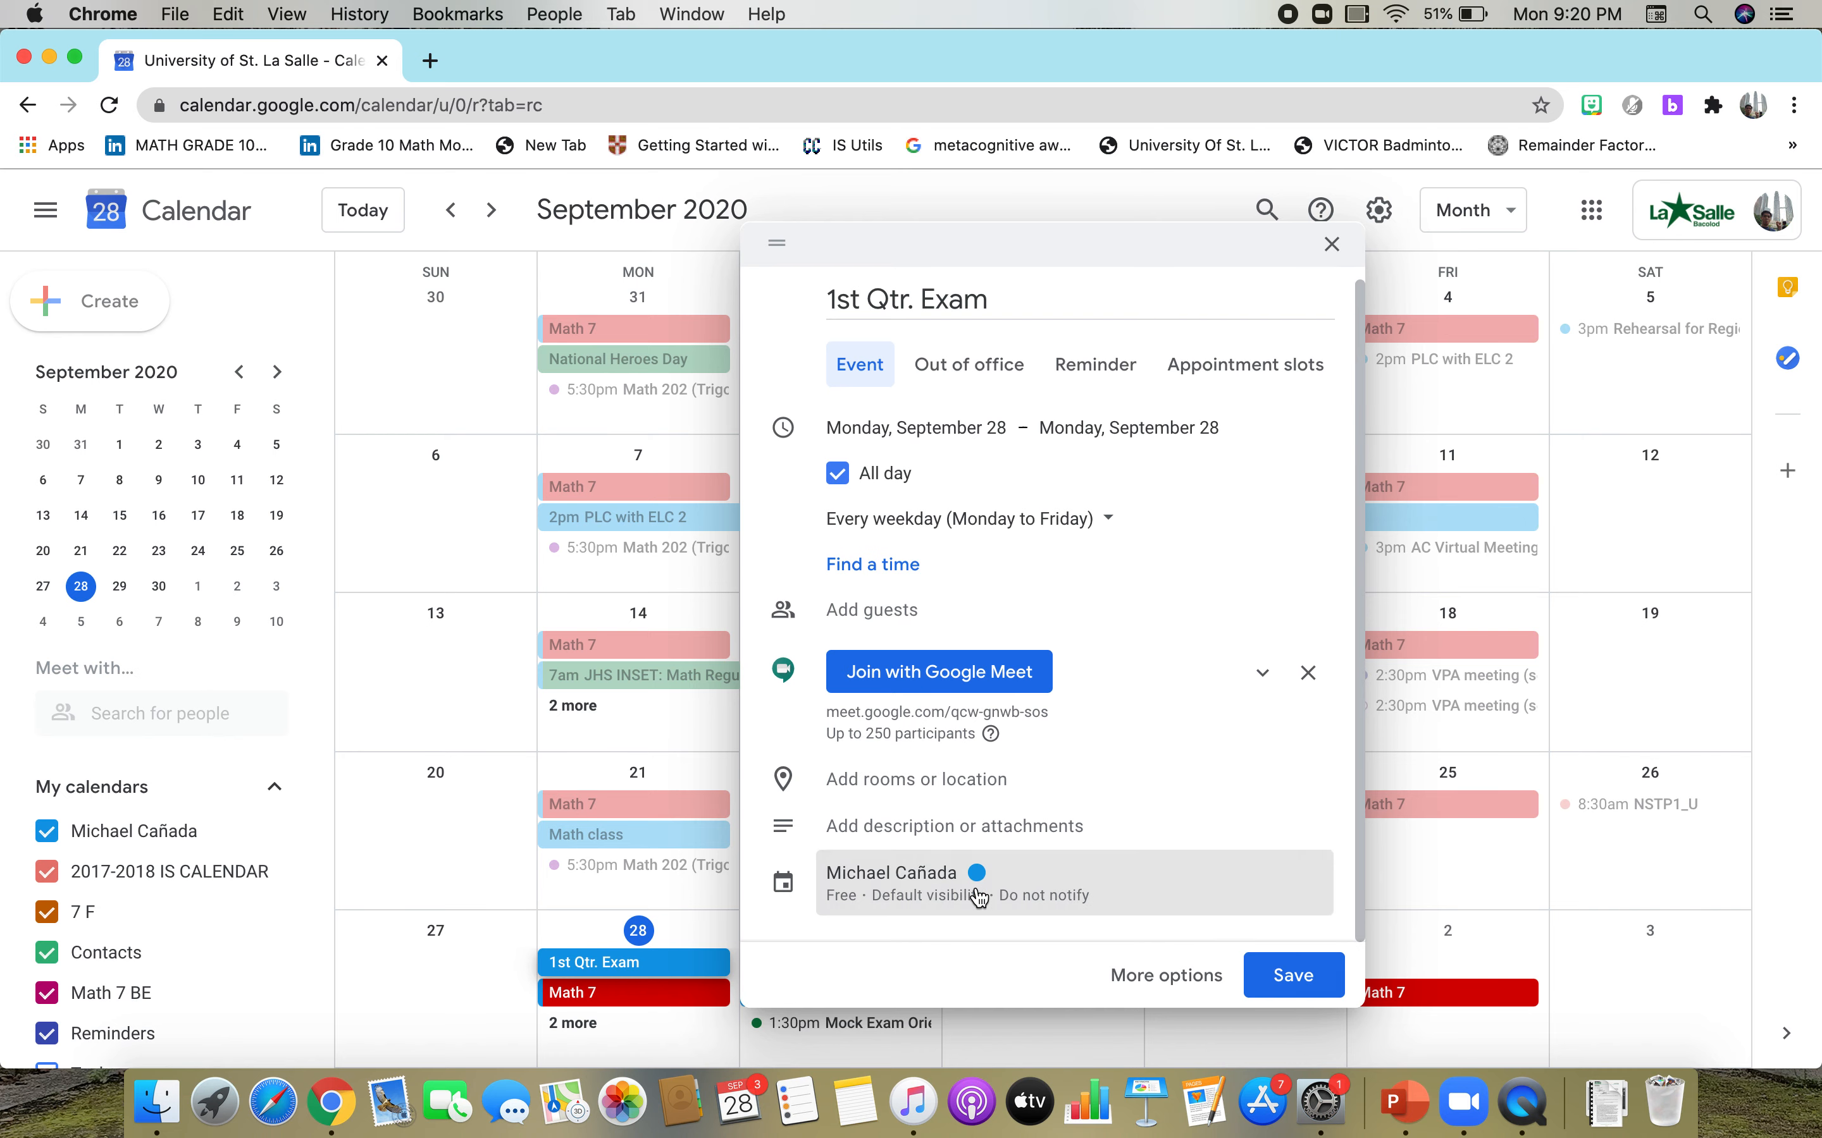
click(1045, 794)
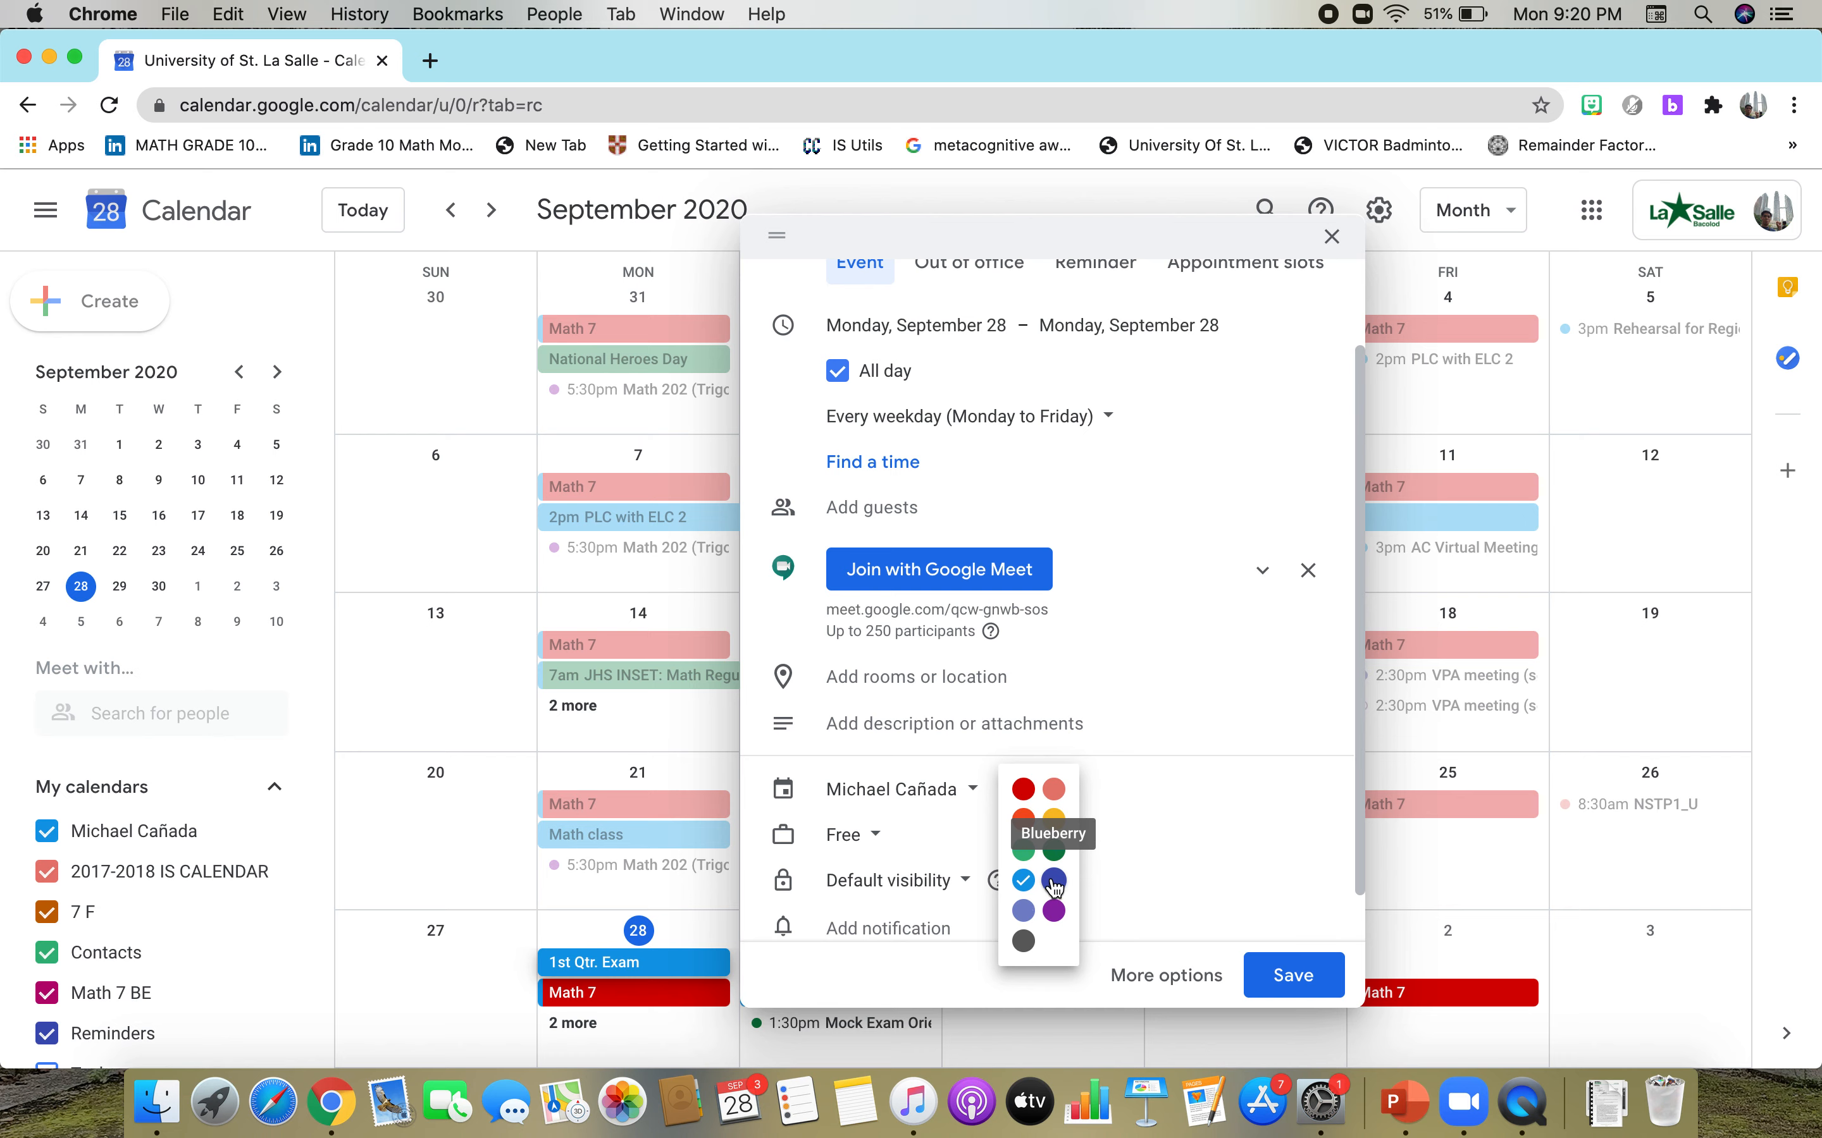
click(1055, 882)
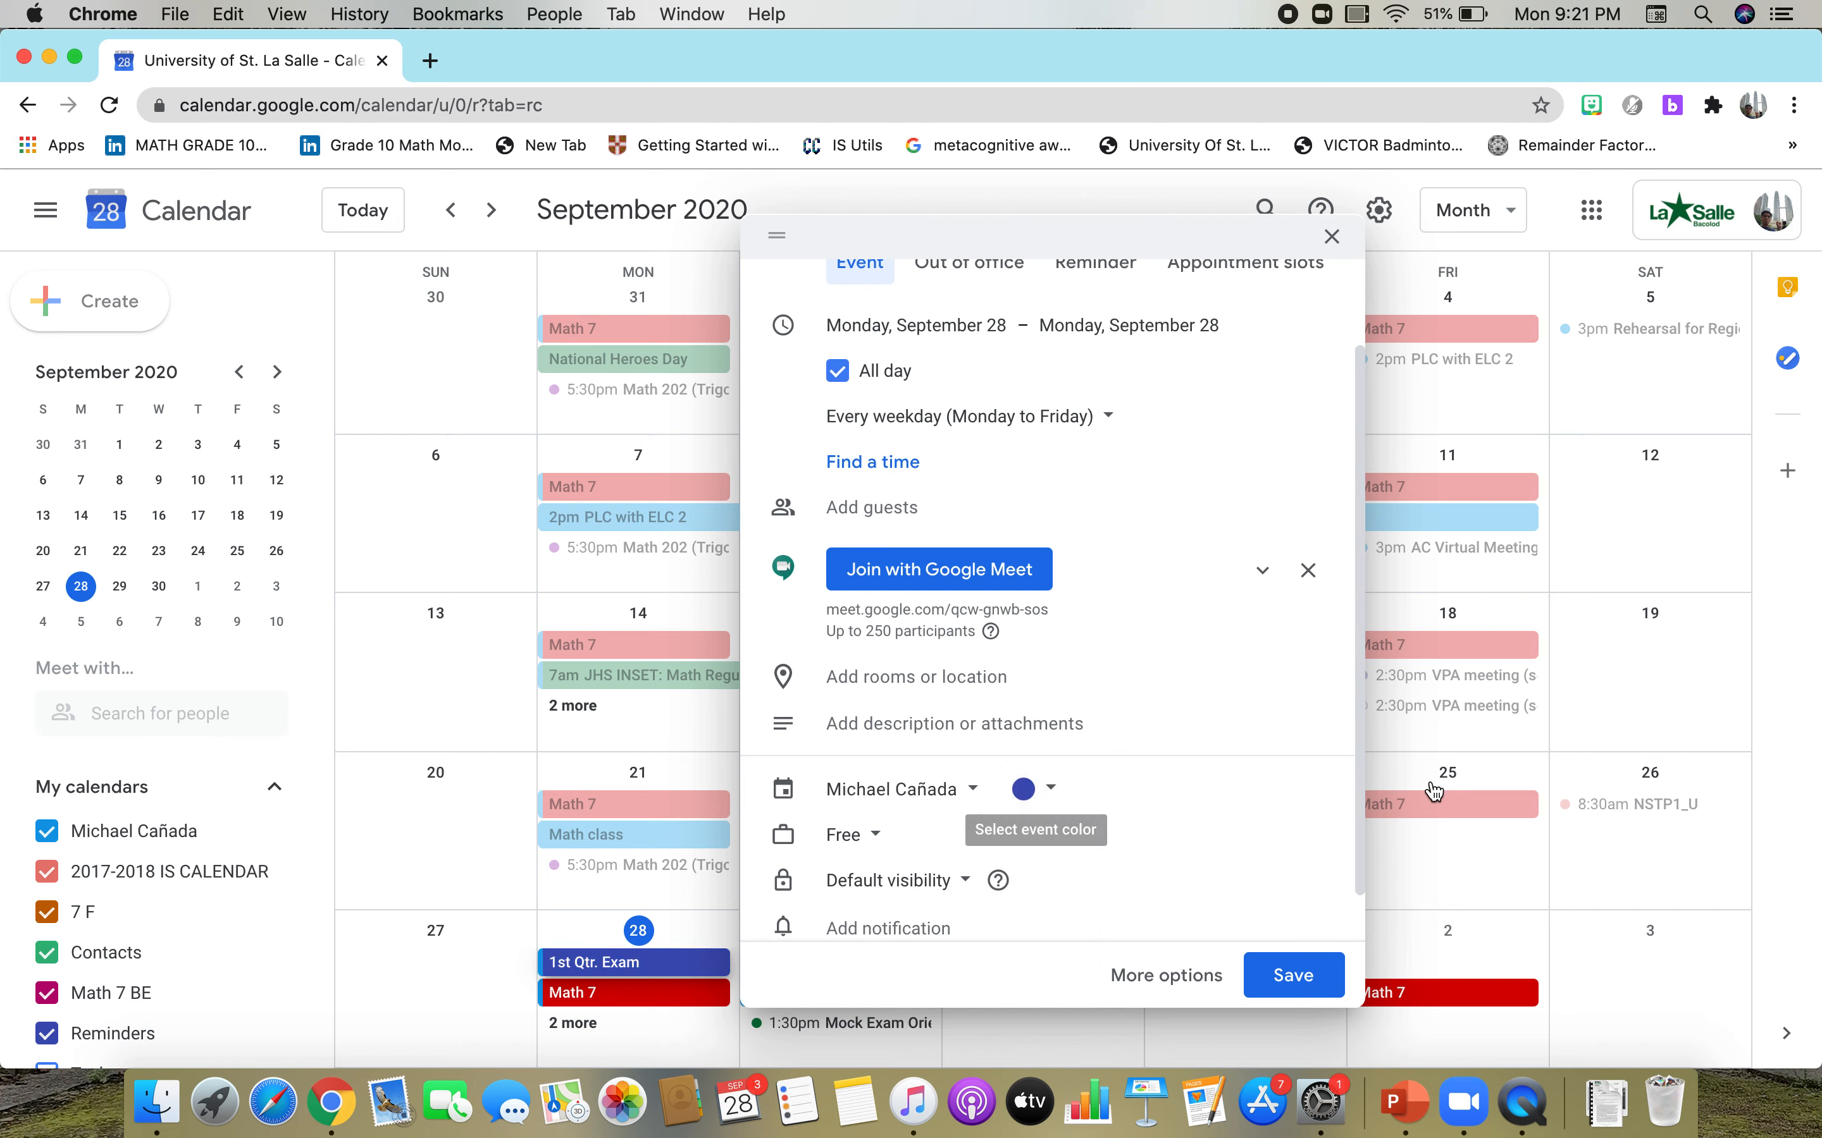
drag(1370, 863, 1355, 950)
click(1295, 979)
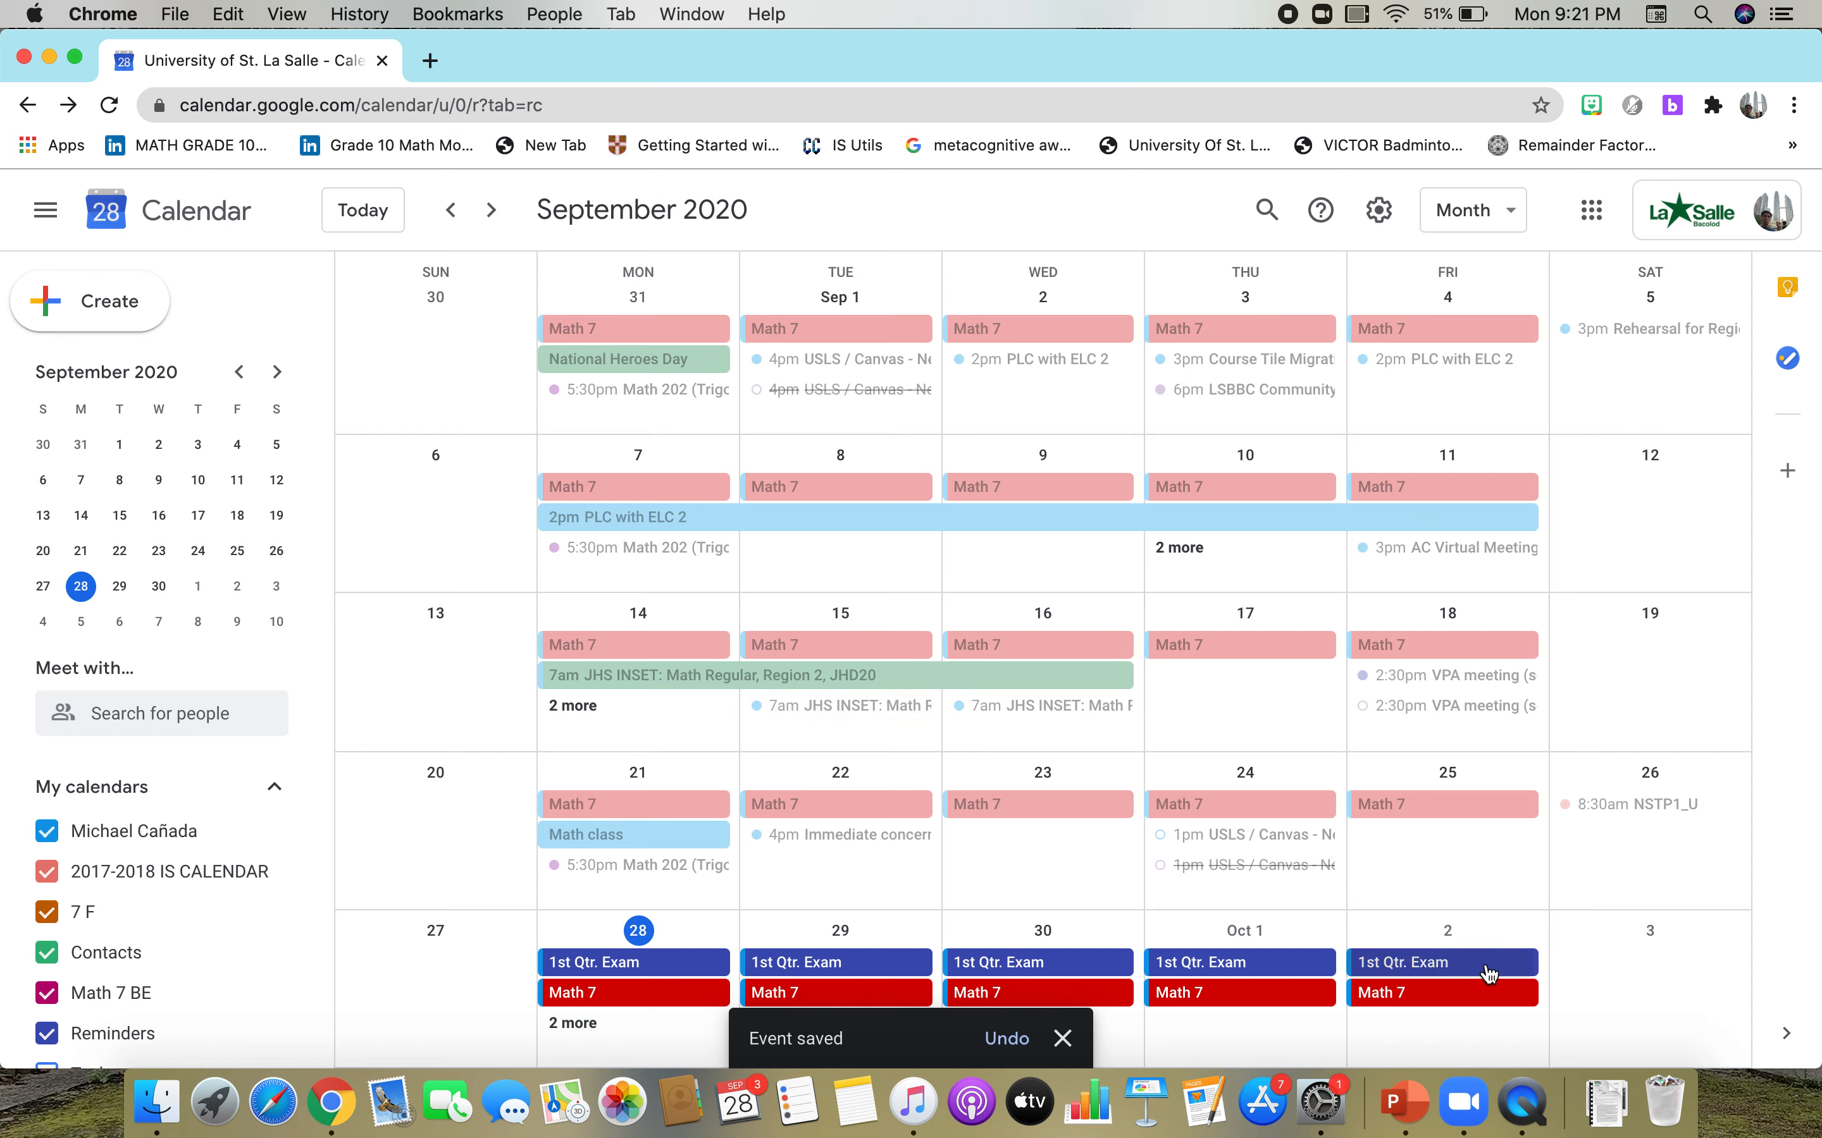
key(k)
key(k)
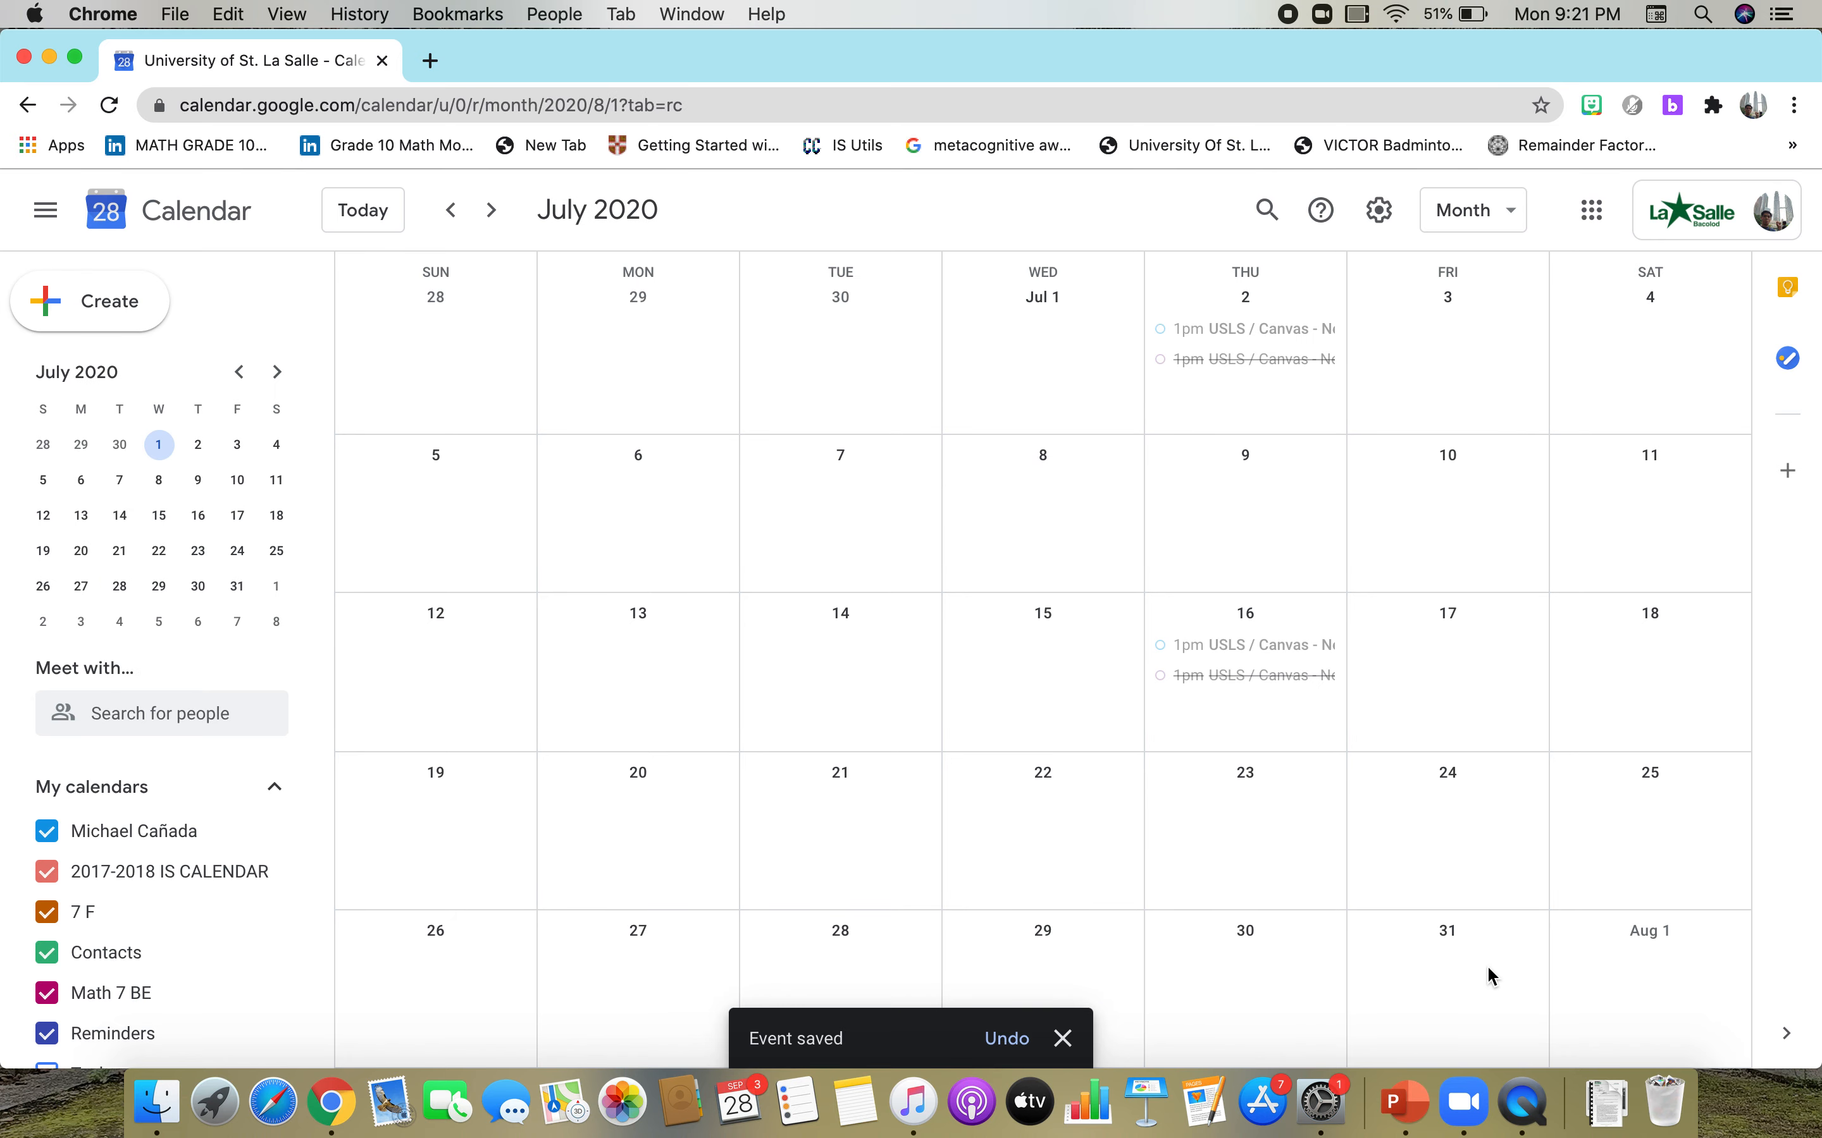
key(j)
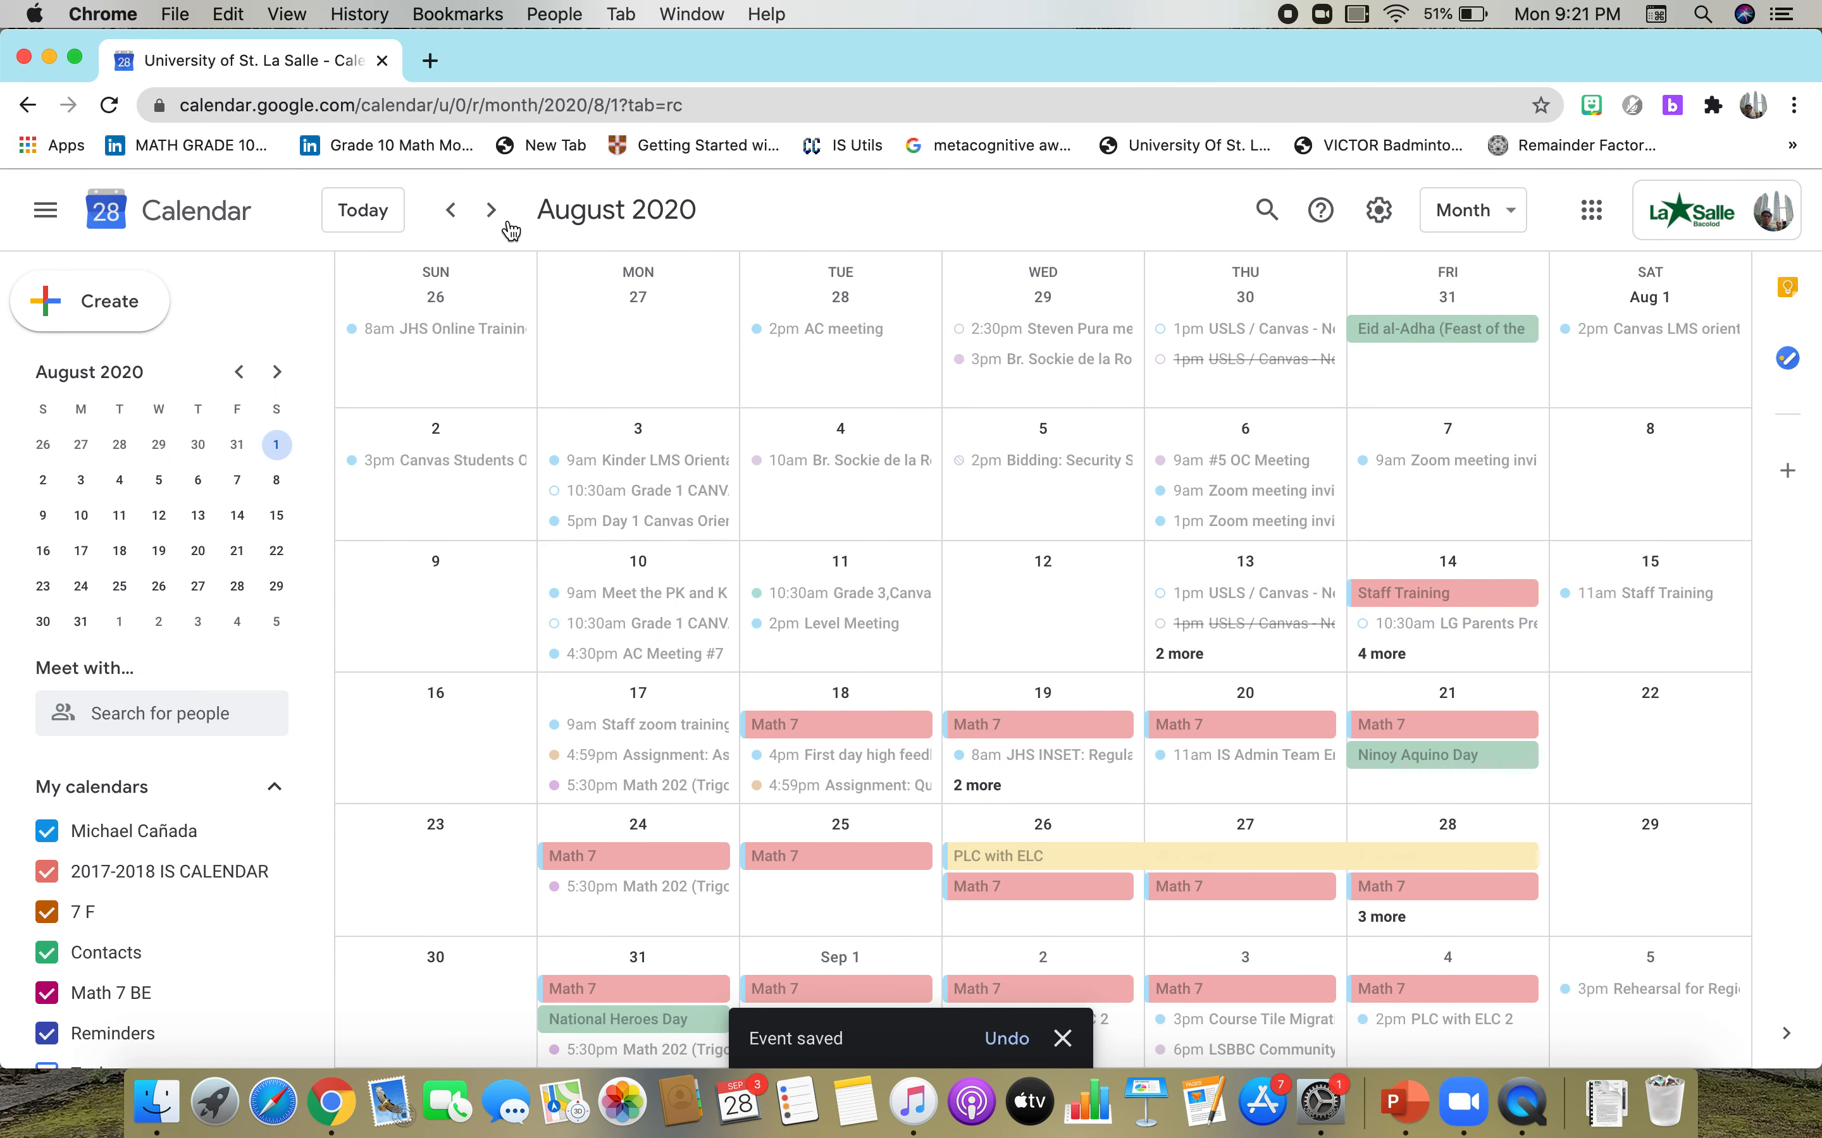
click(491, 211)
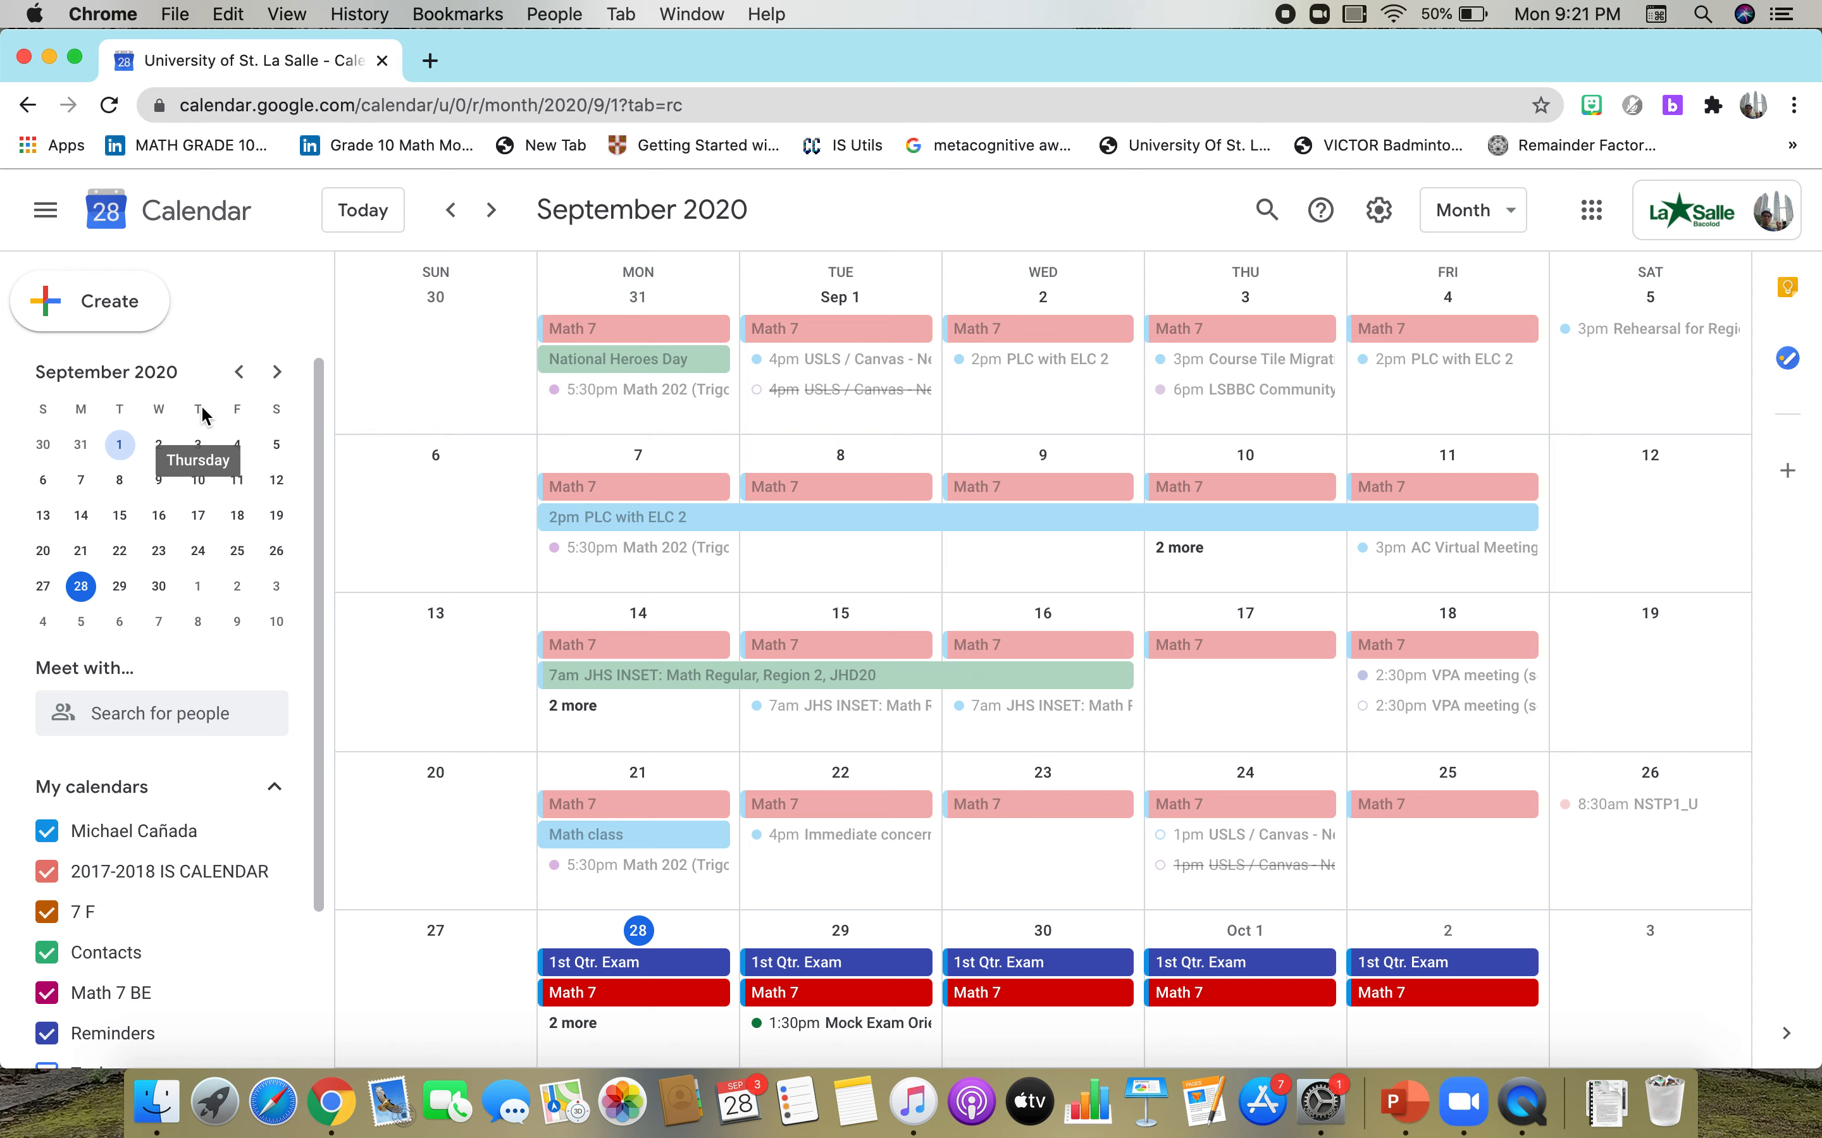
Step: Open the September 28 "1st Qtr. Exam" event for editing, expand its conferencing details and copy the Google Meet link
click(693, 964)
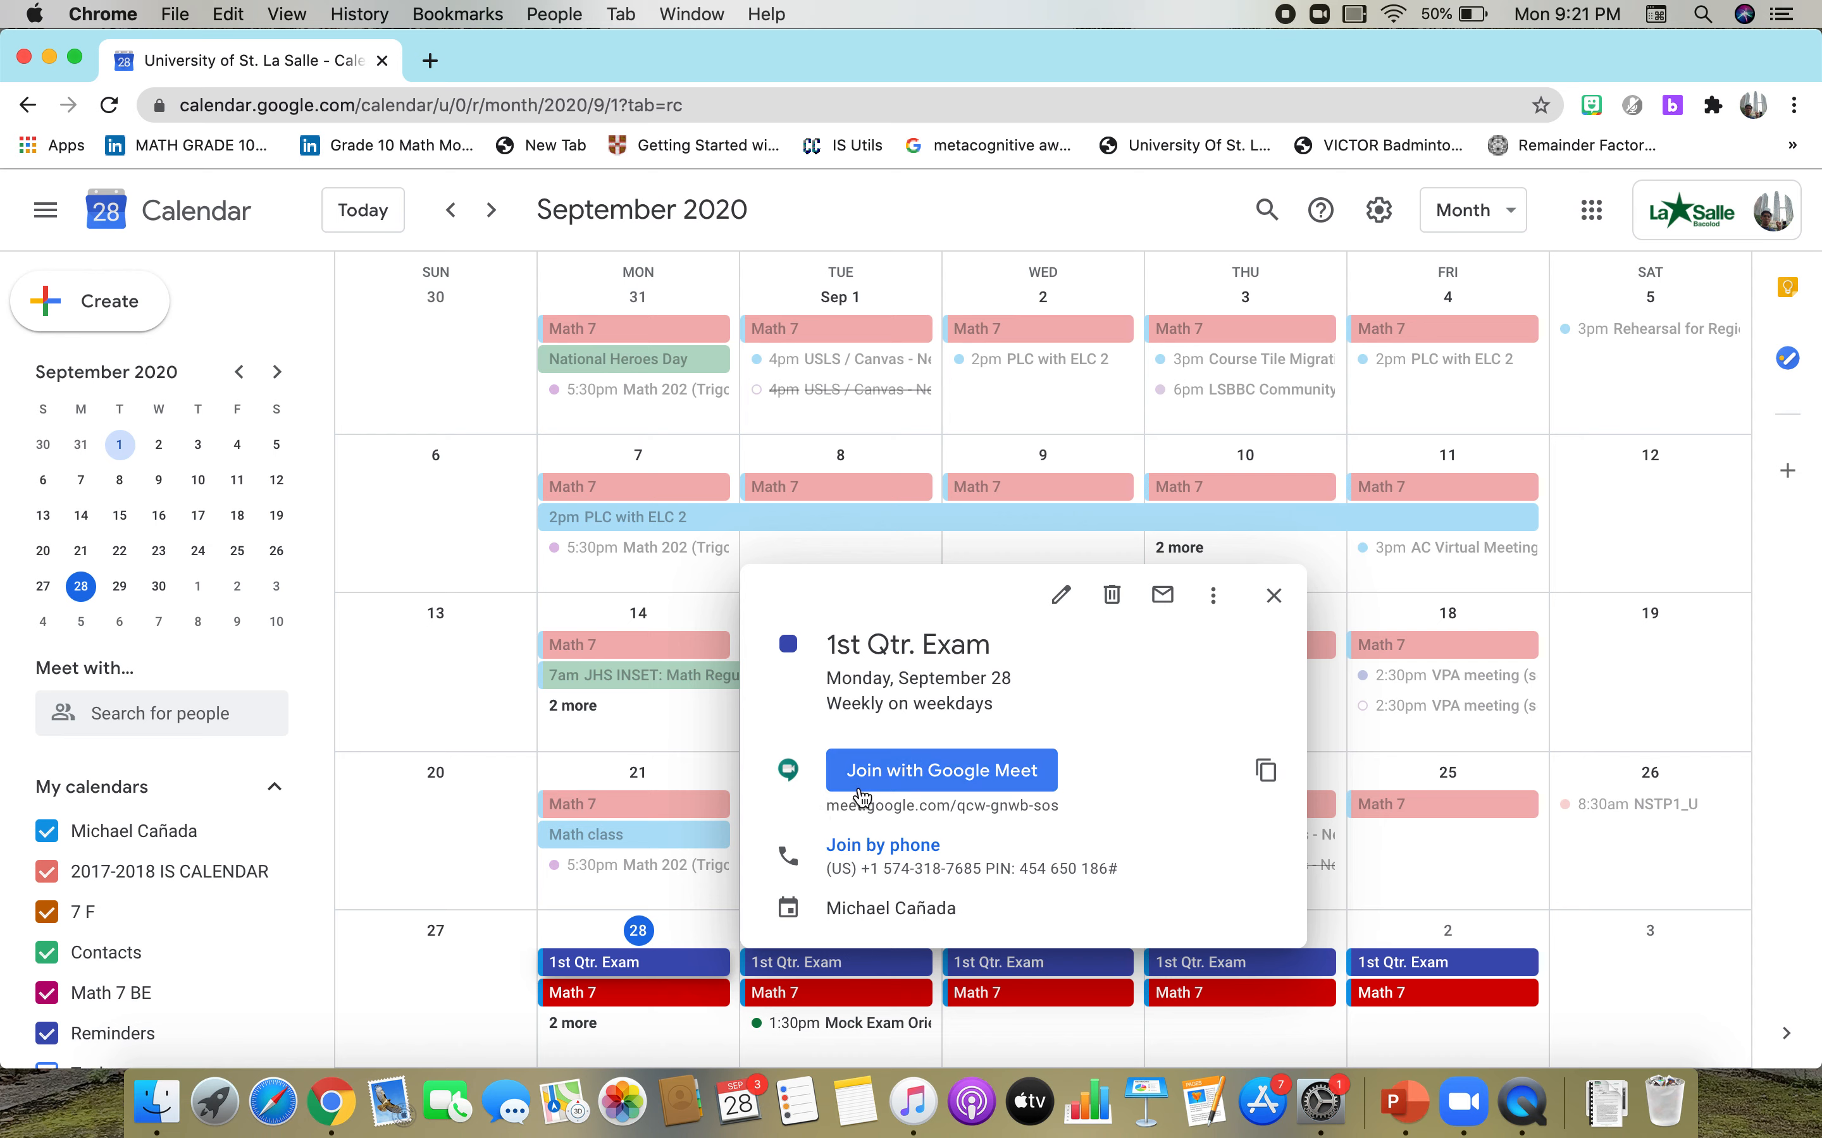
triple_click(819, 804)
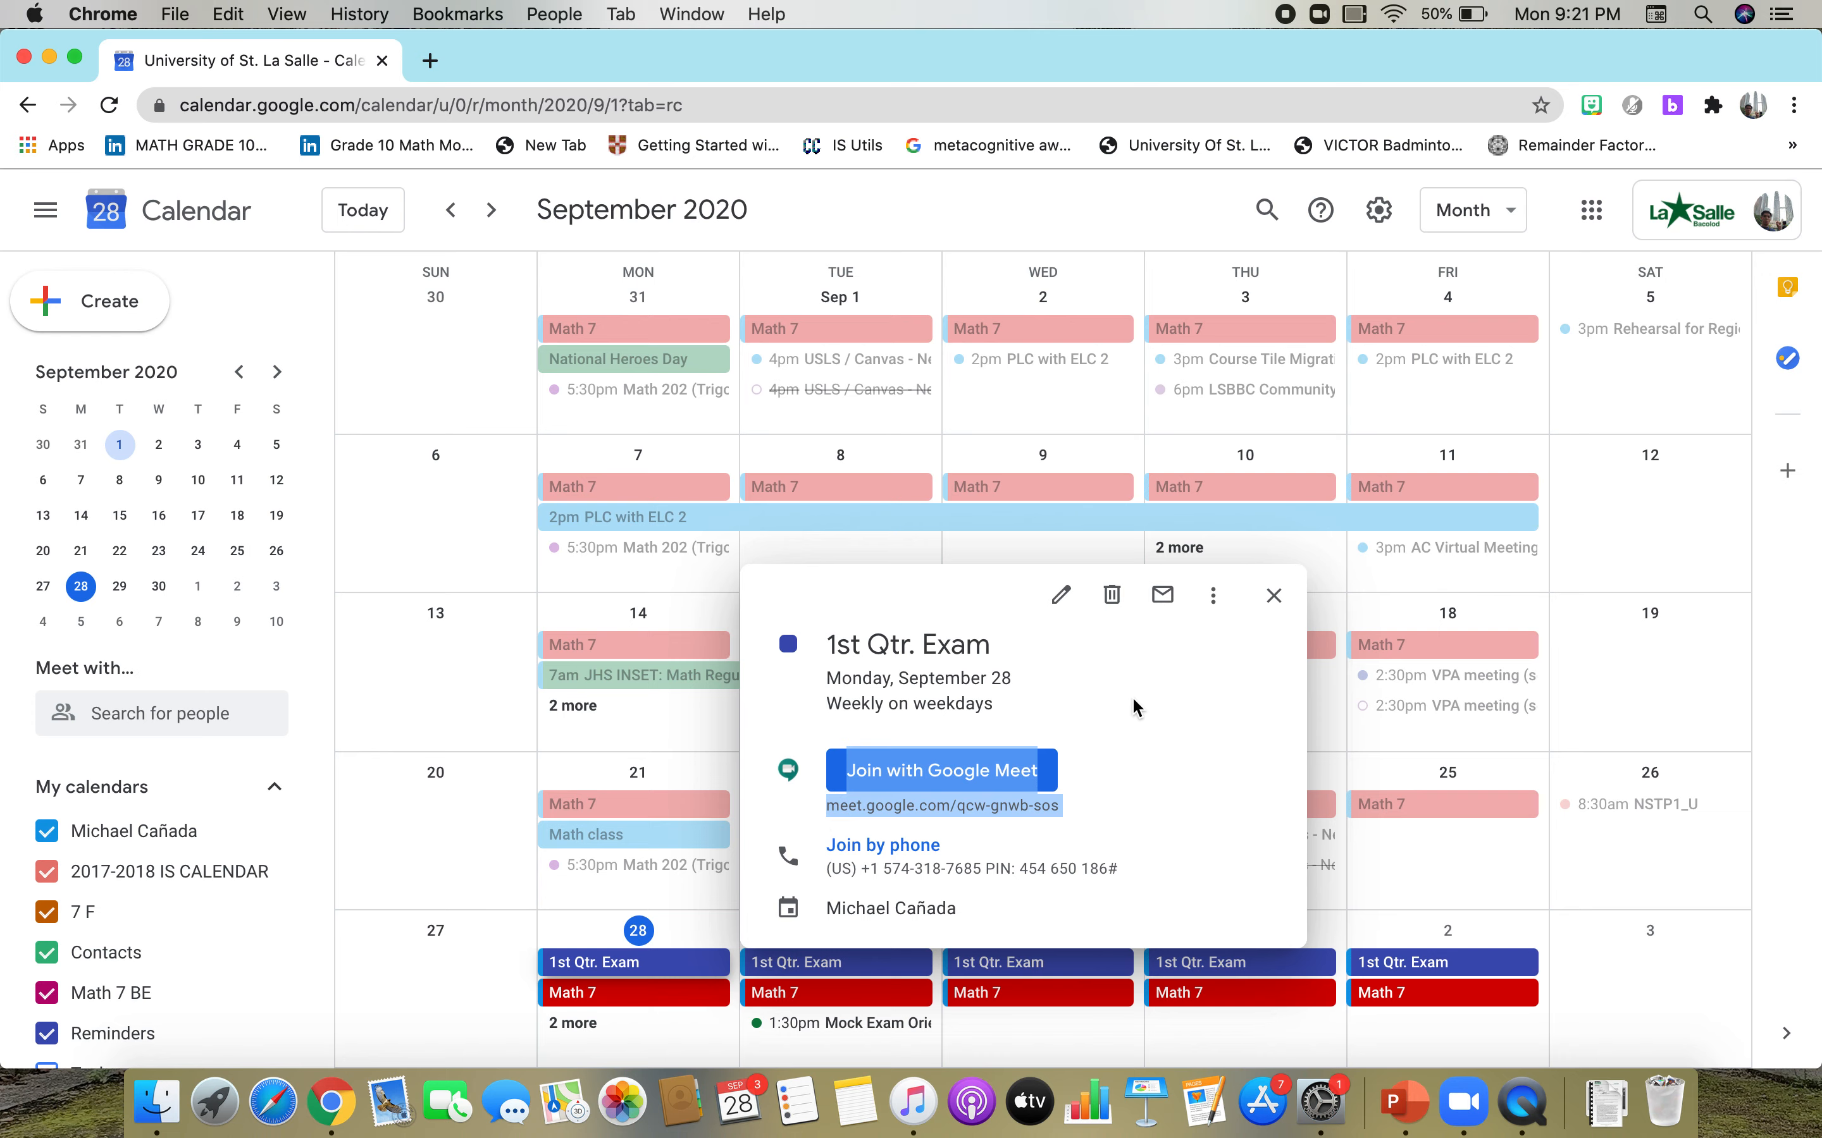
click(1057, 594)
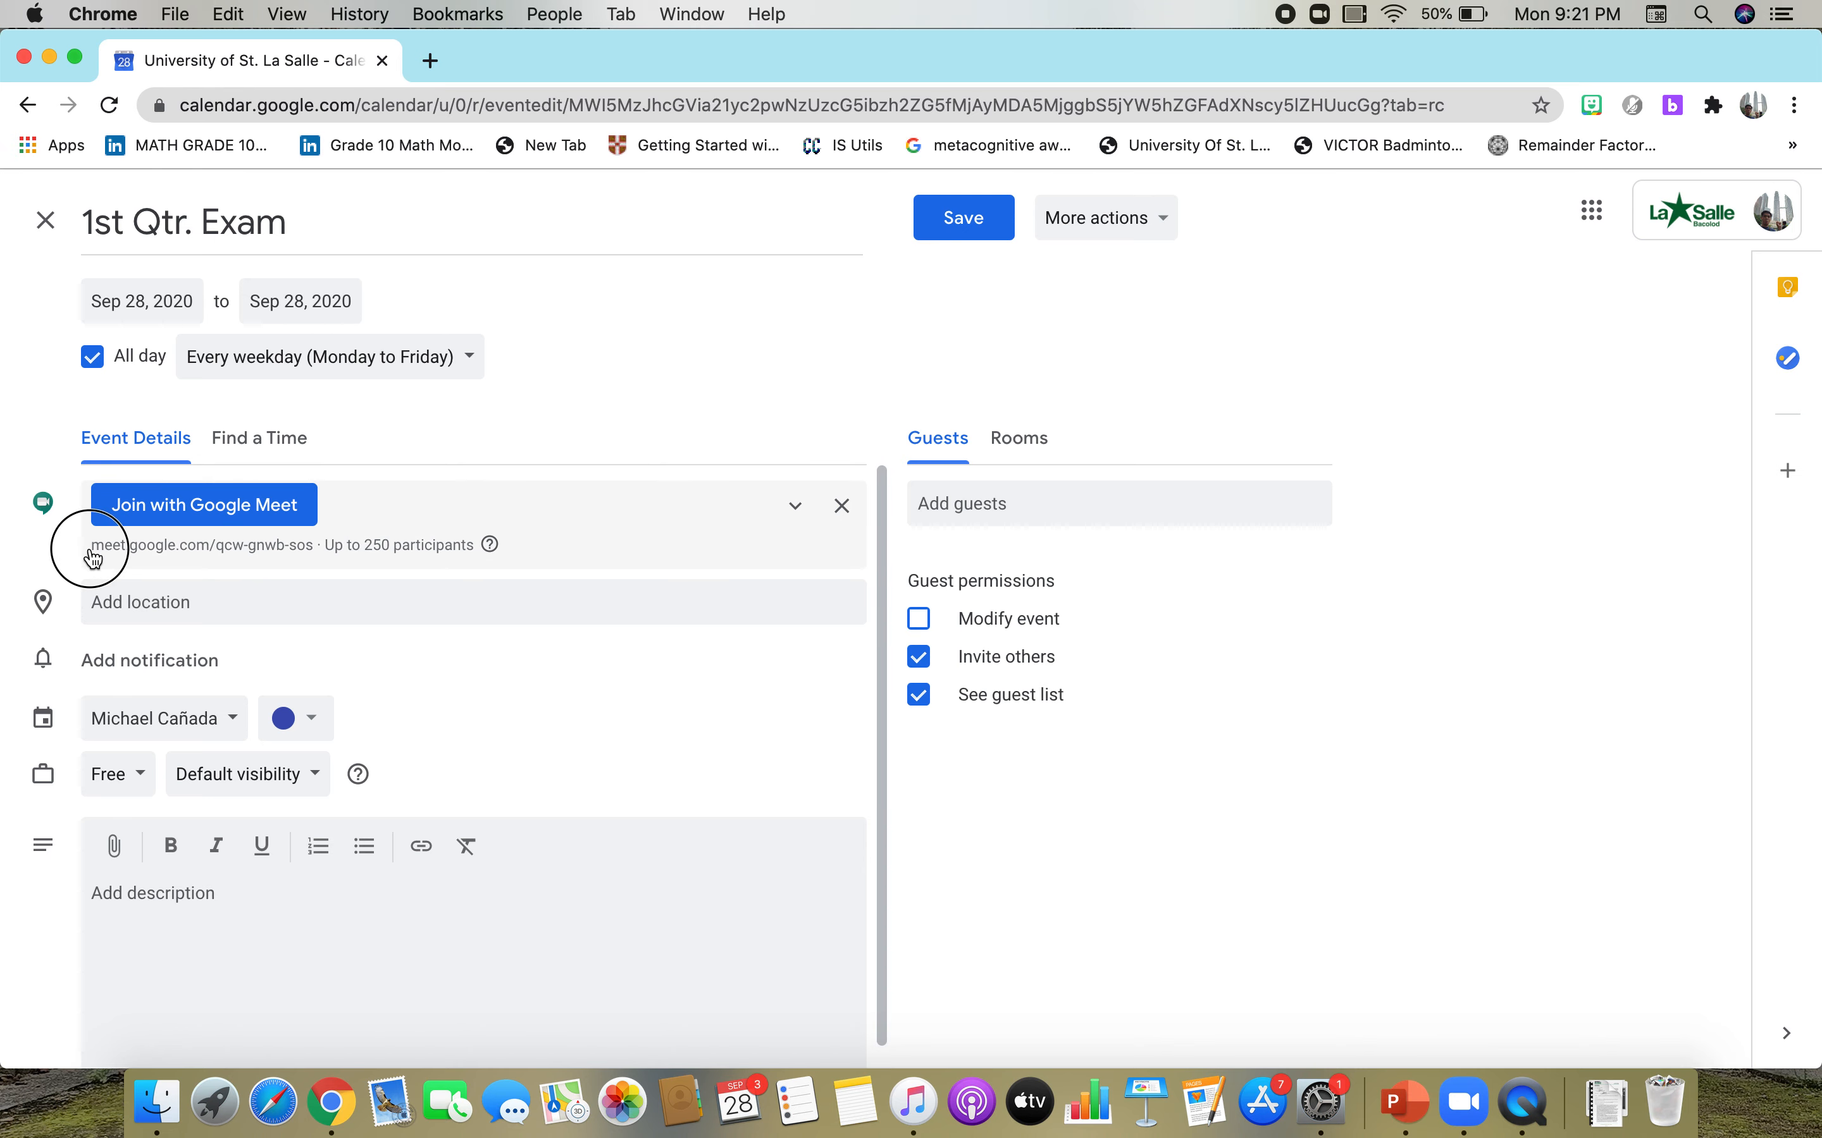
click(161, 557)
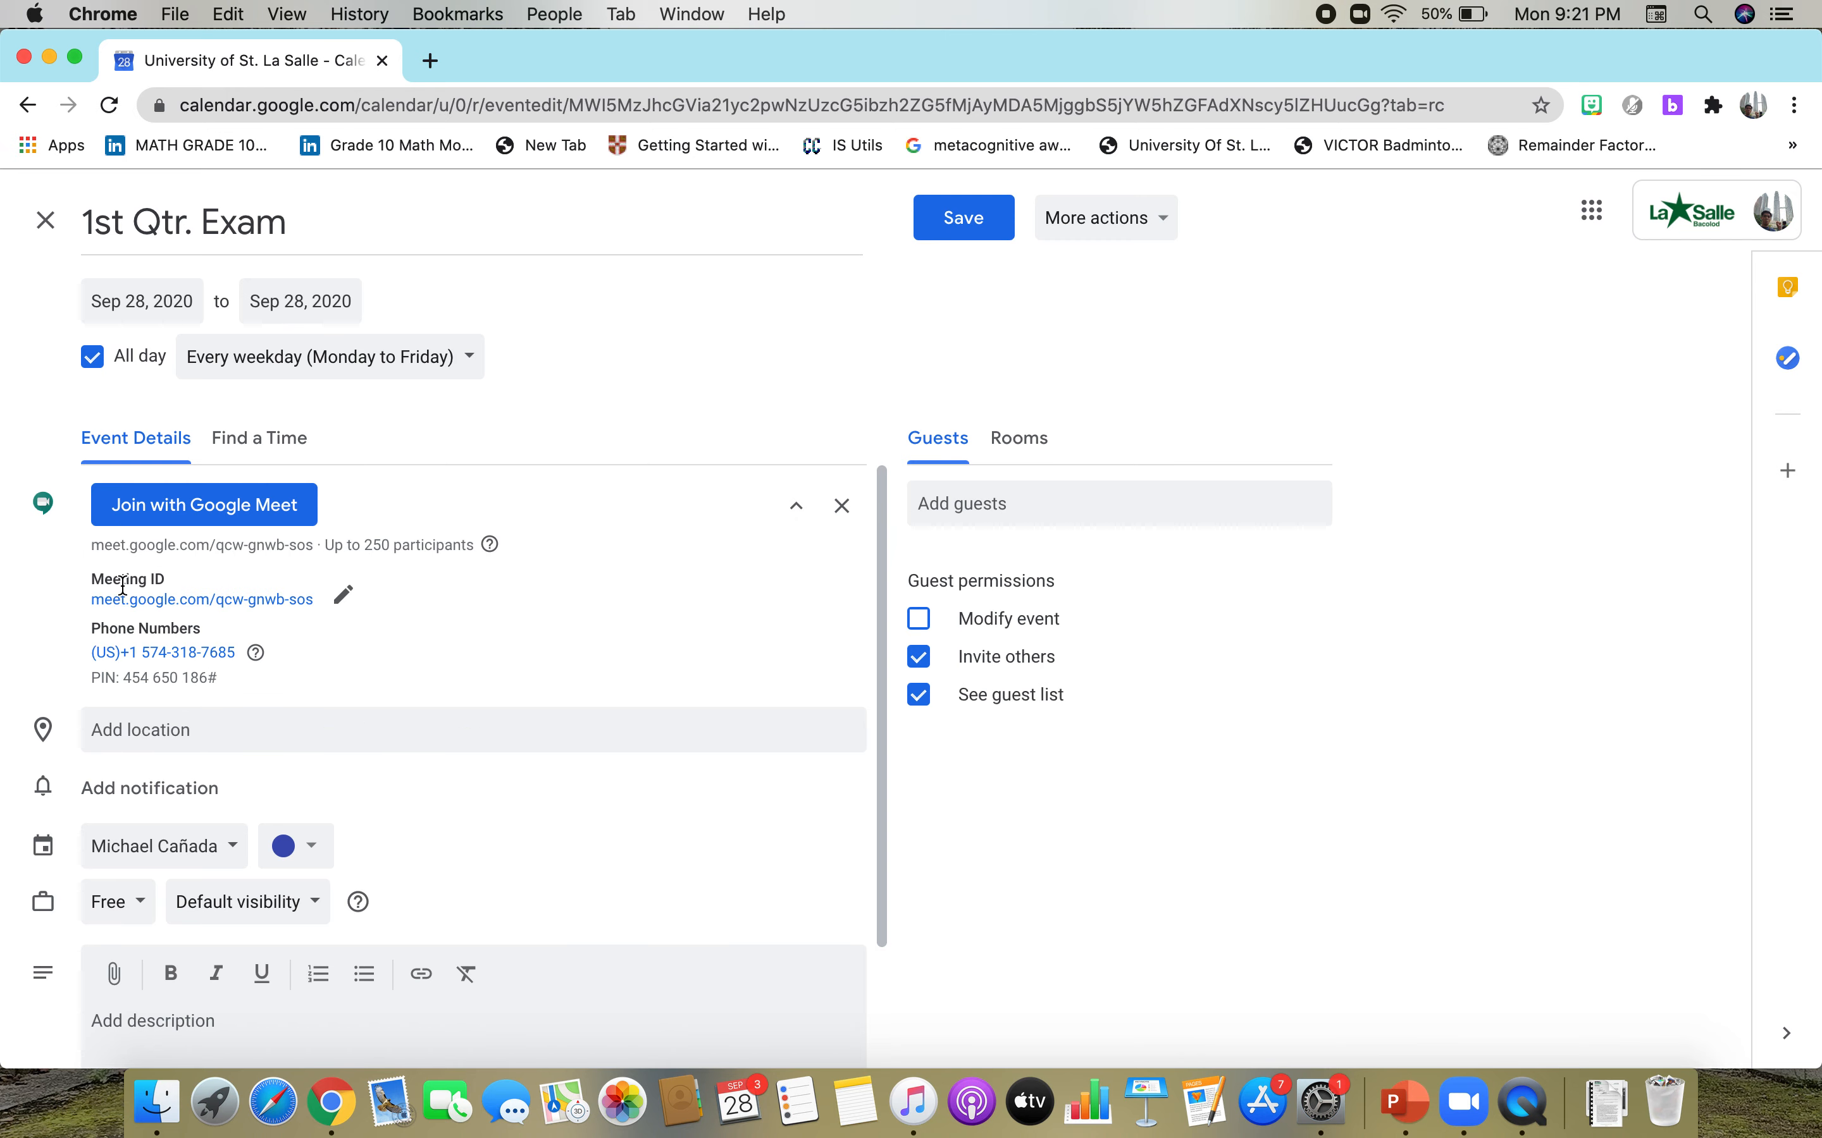
triple_click(80, 598)
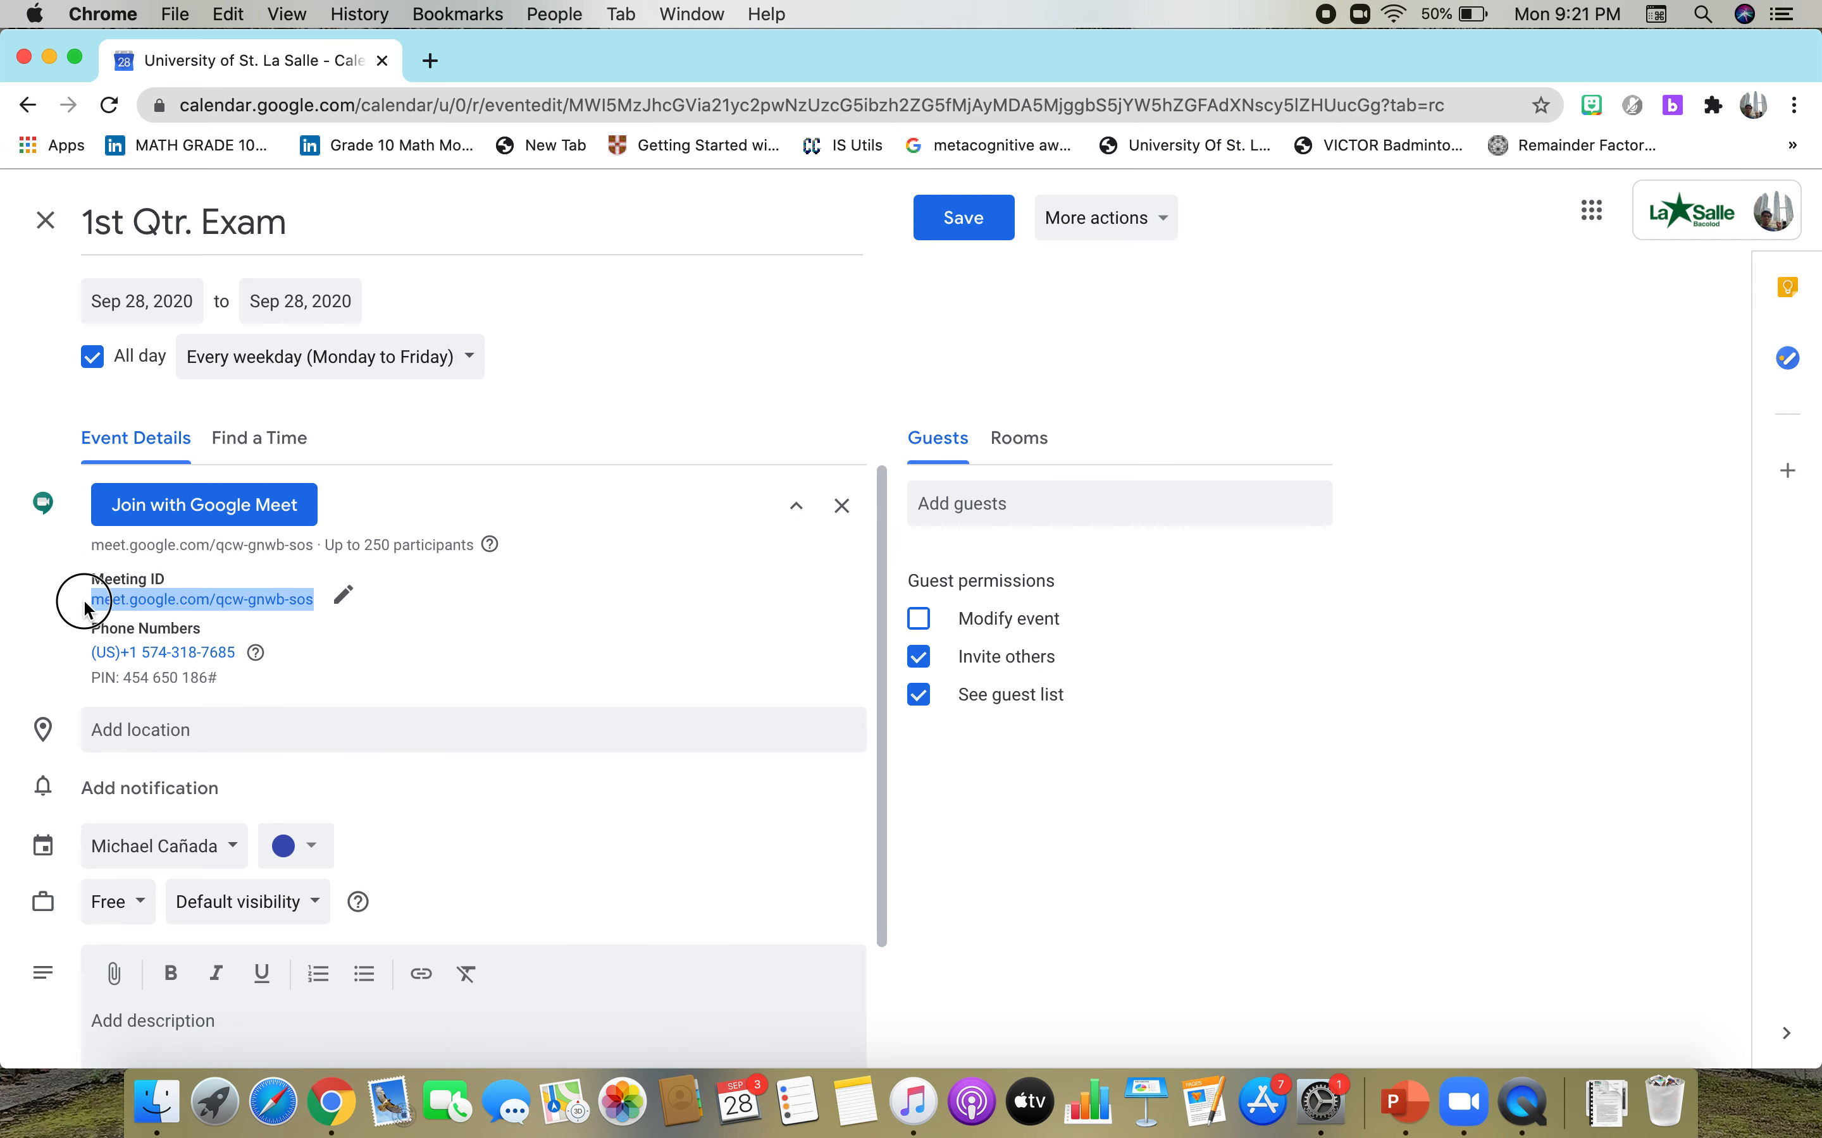
right_click(139, 604)
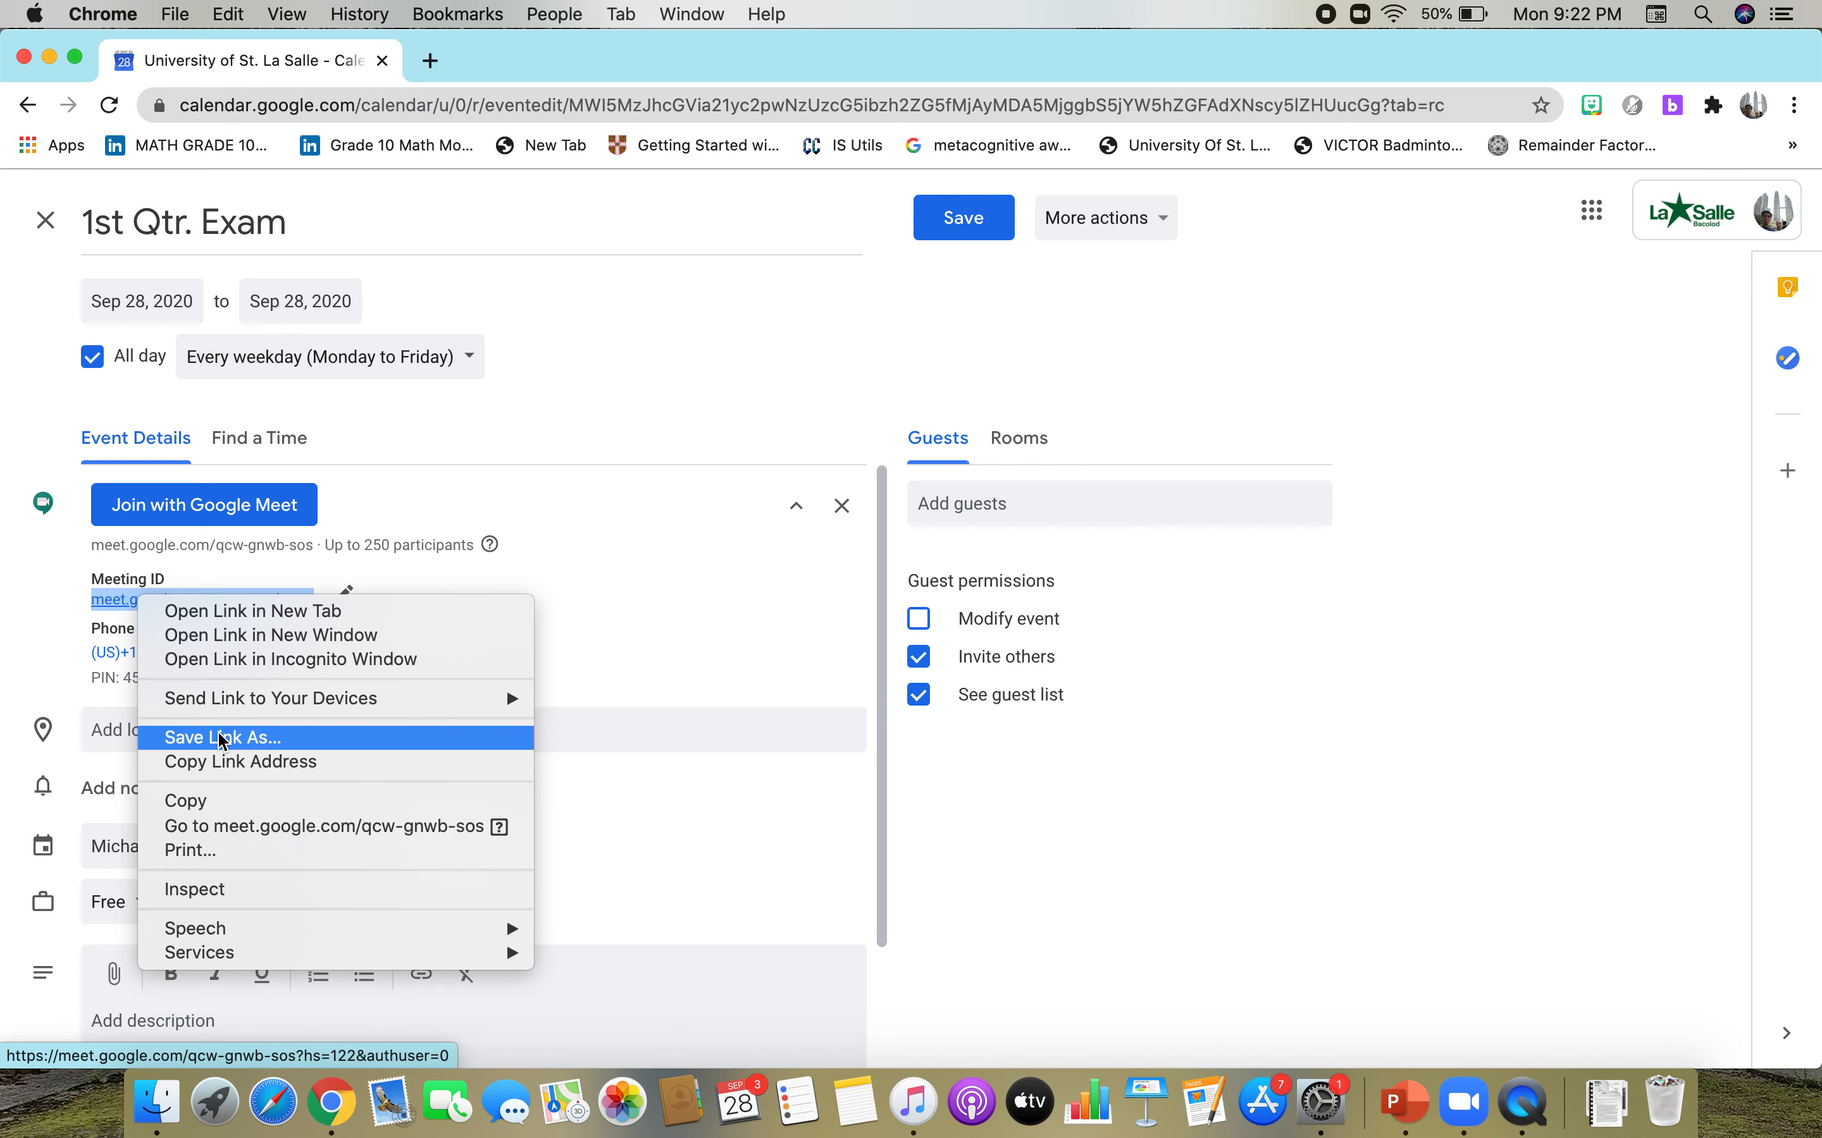
click(233, 803)
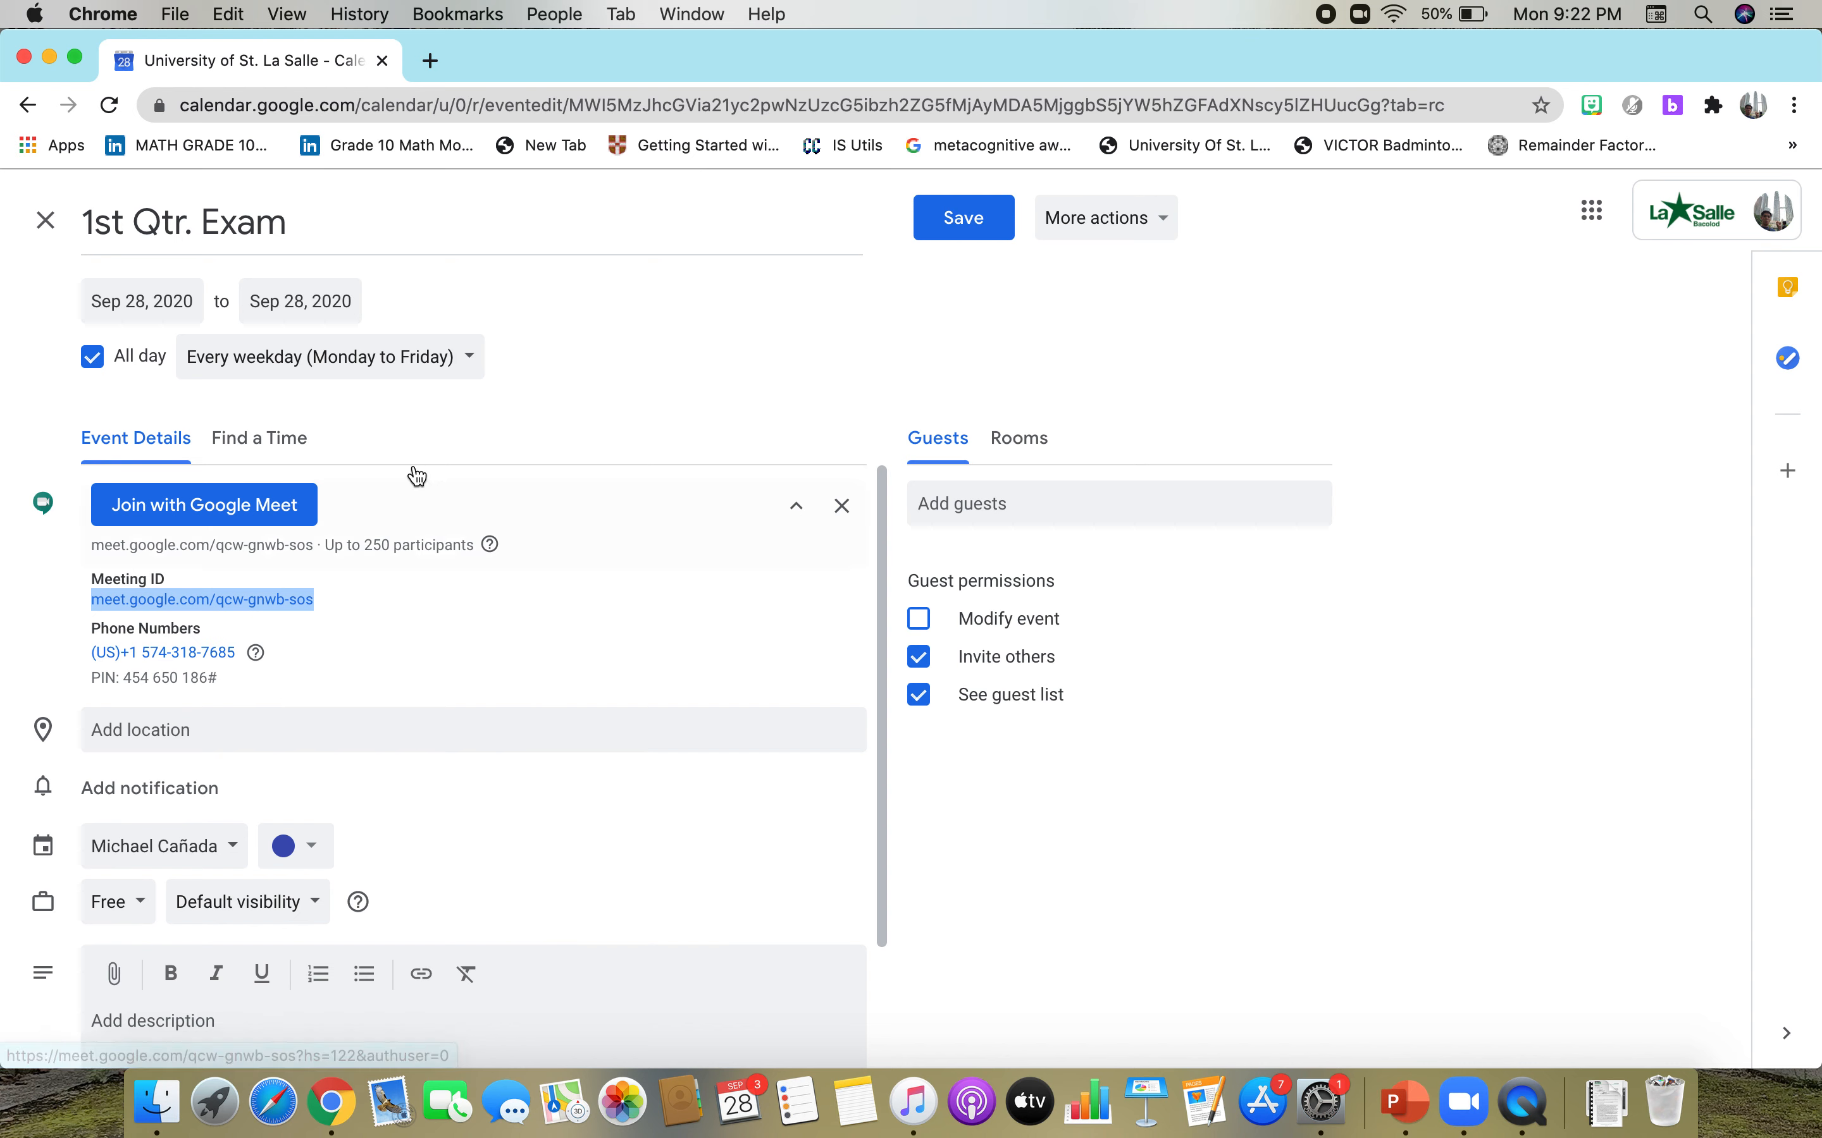